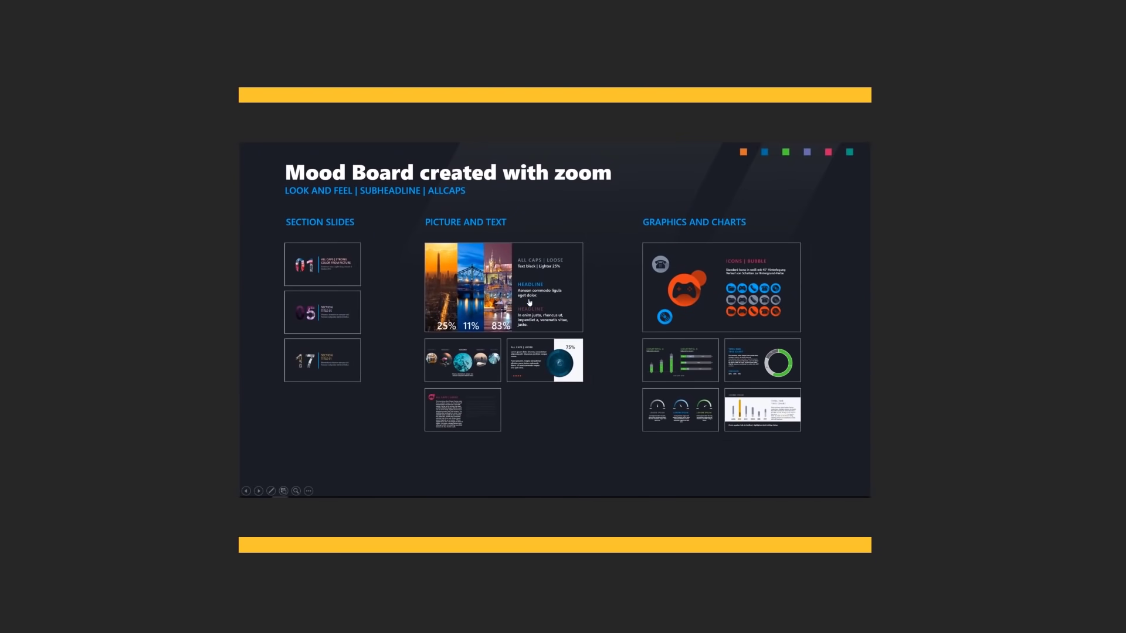
Step: Zoom into the Picture and Text group to finish the mood board slide show
left_click(530, 302)
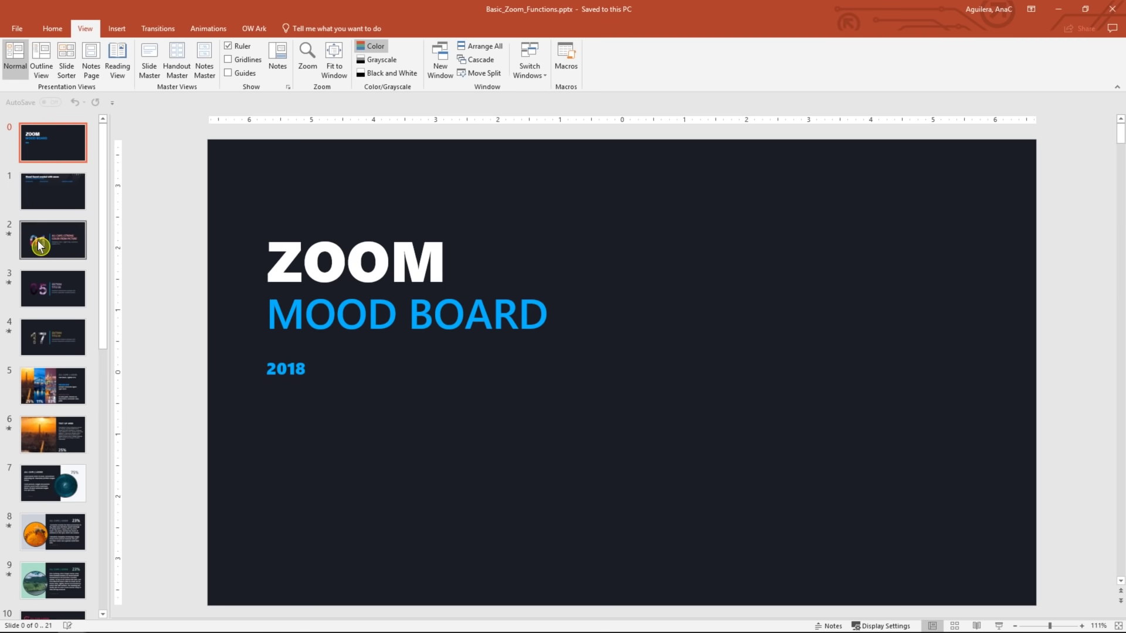
Step: Open slide 1, 'Mood Board created with zoom', and scroll through the deck's thumbnails
left_click(53, 202)
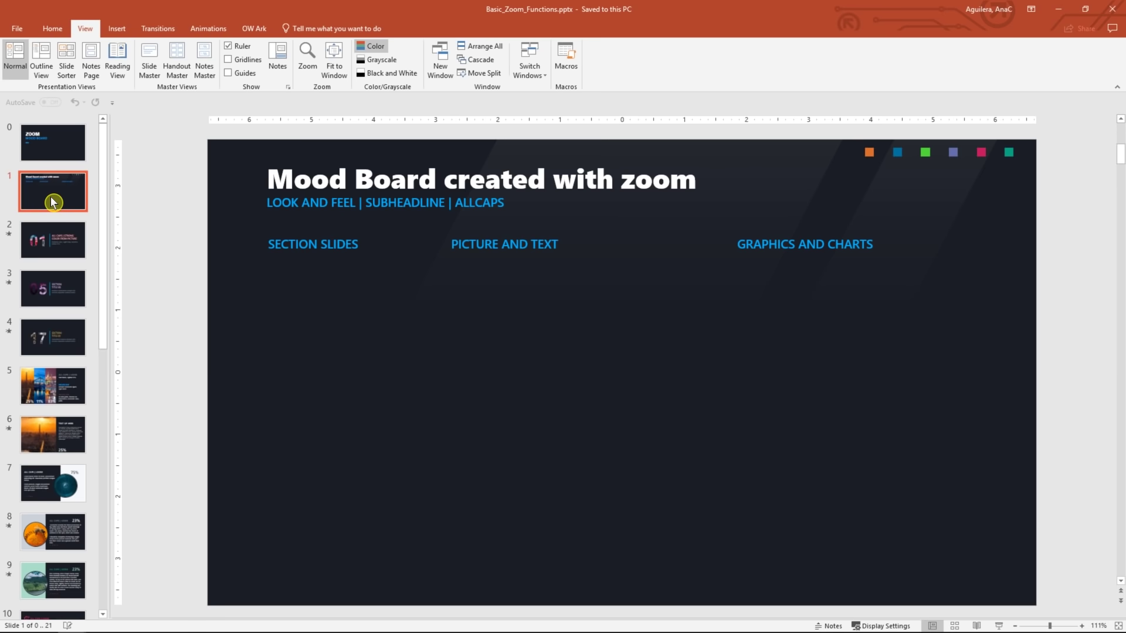
scroll(52, 202, "down", 5)
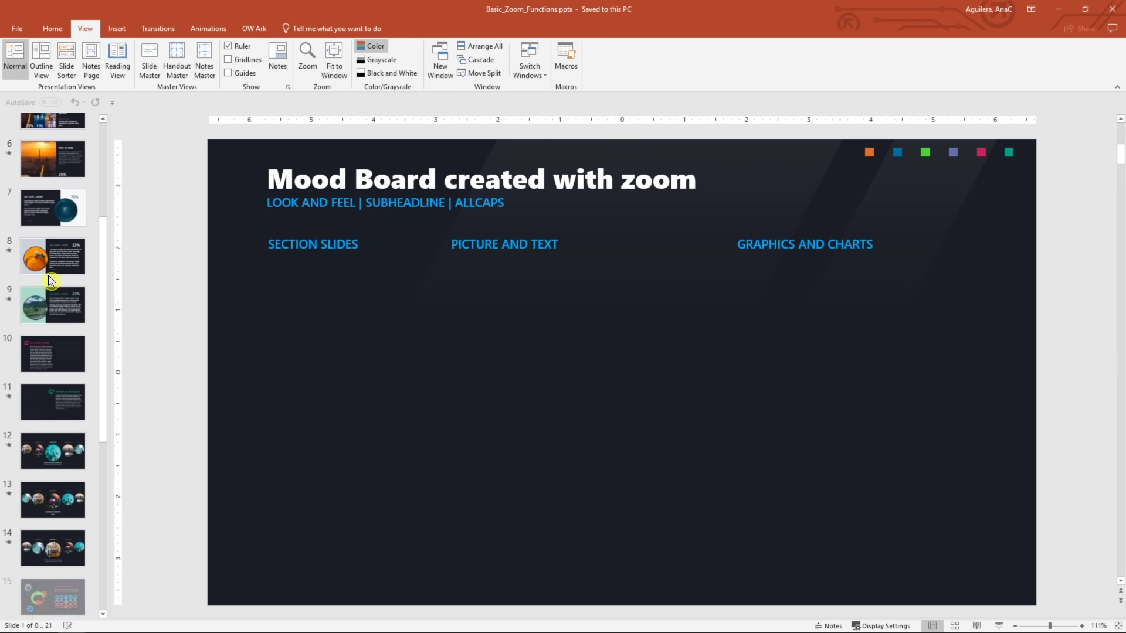
scroll(51, 281, "down", 7)
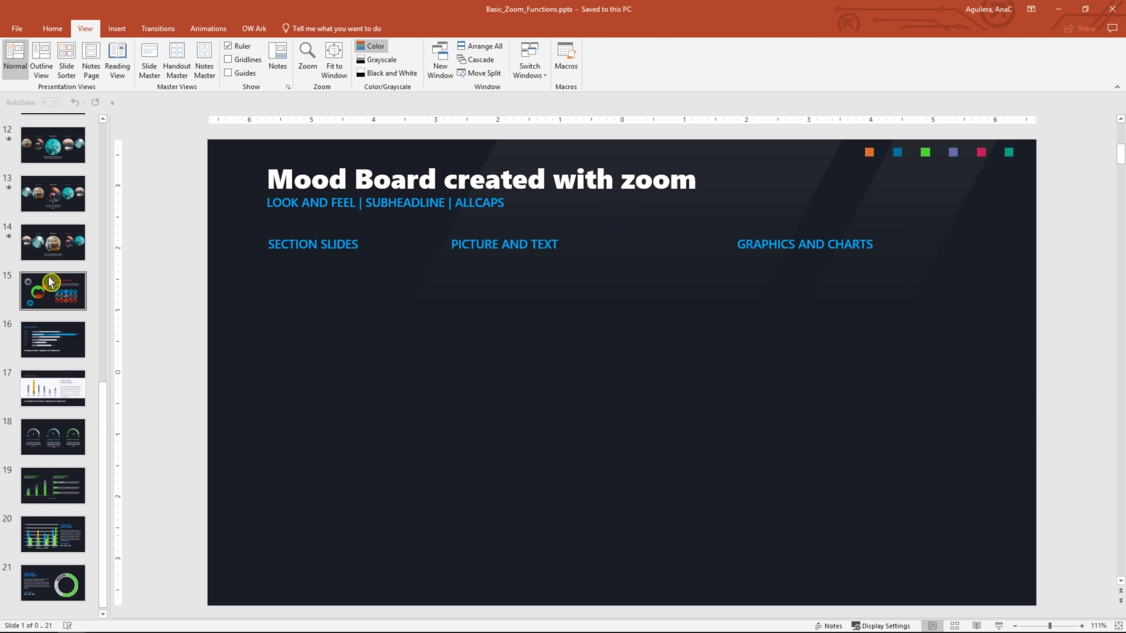
scroll(51, 282, "up", 11)
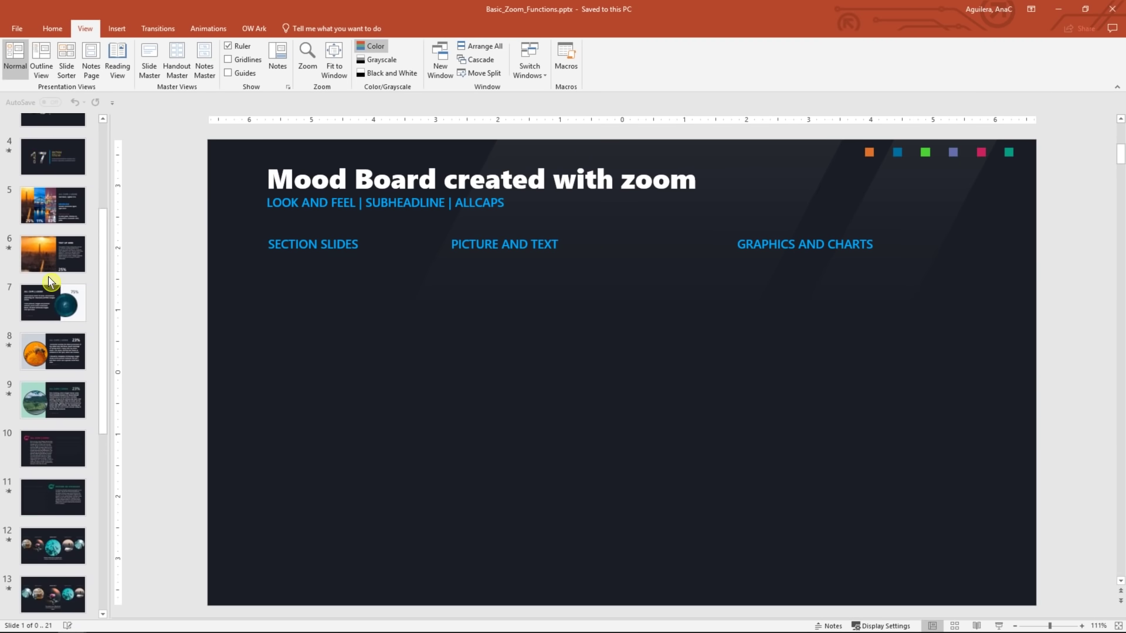
scroll(51, 282, "up", 1)
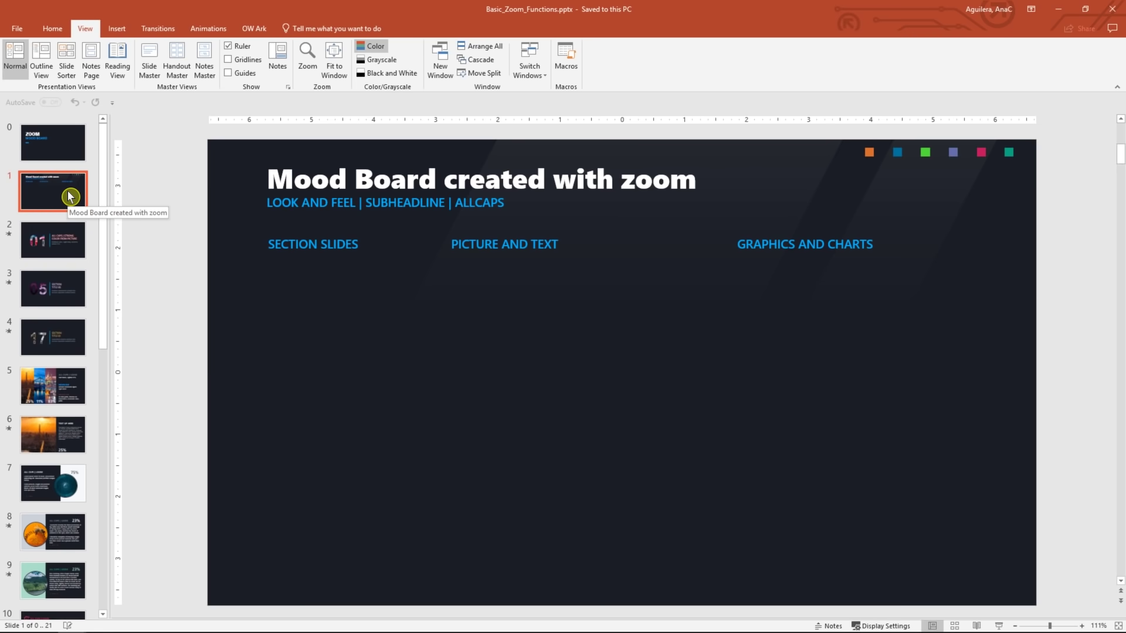
Step: Start a Summary Zoom and pick slides 2, 5, 7 and 10 as section starts
left_click(123, 32)
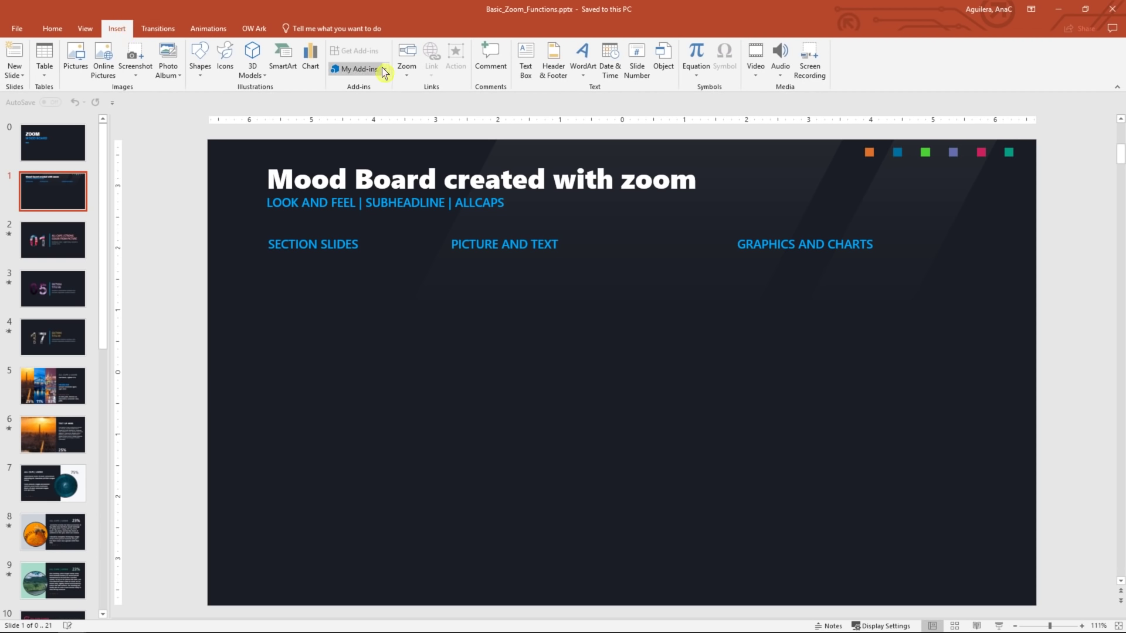
left_click(404, 73)
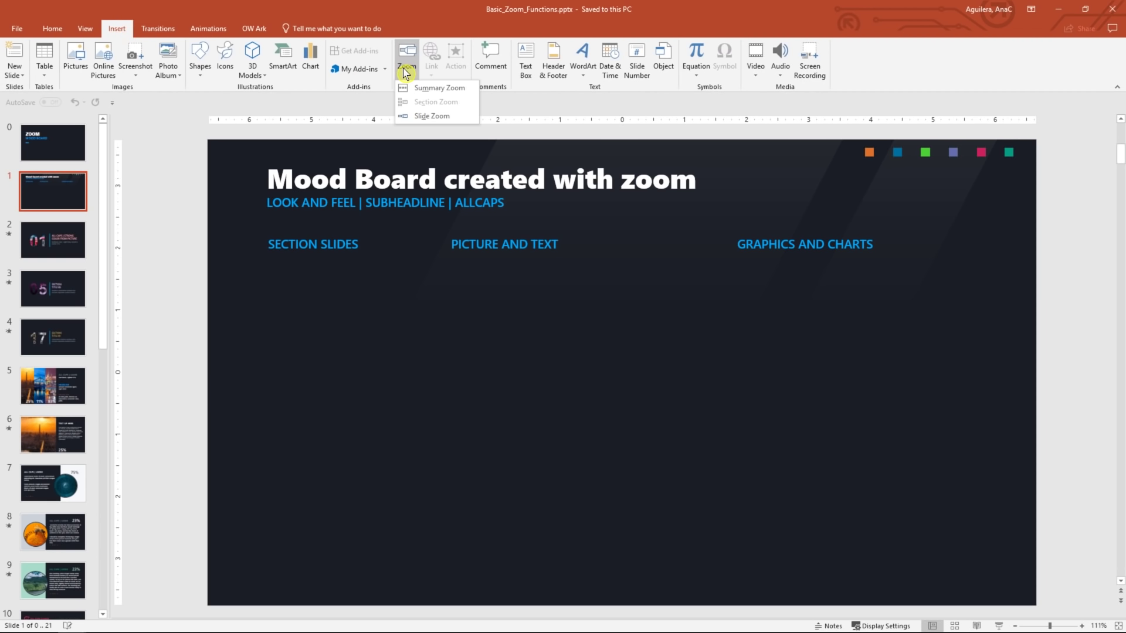
left_click(440, 88)
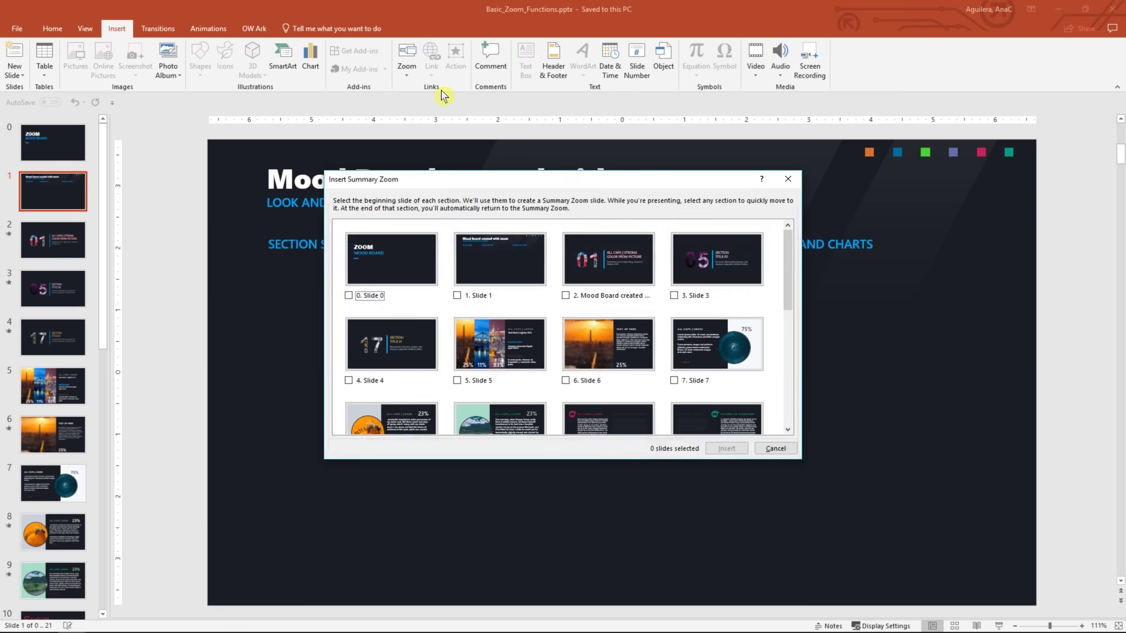
left_click(566, 295)
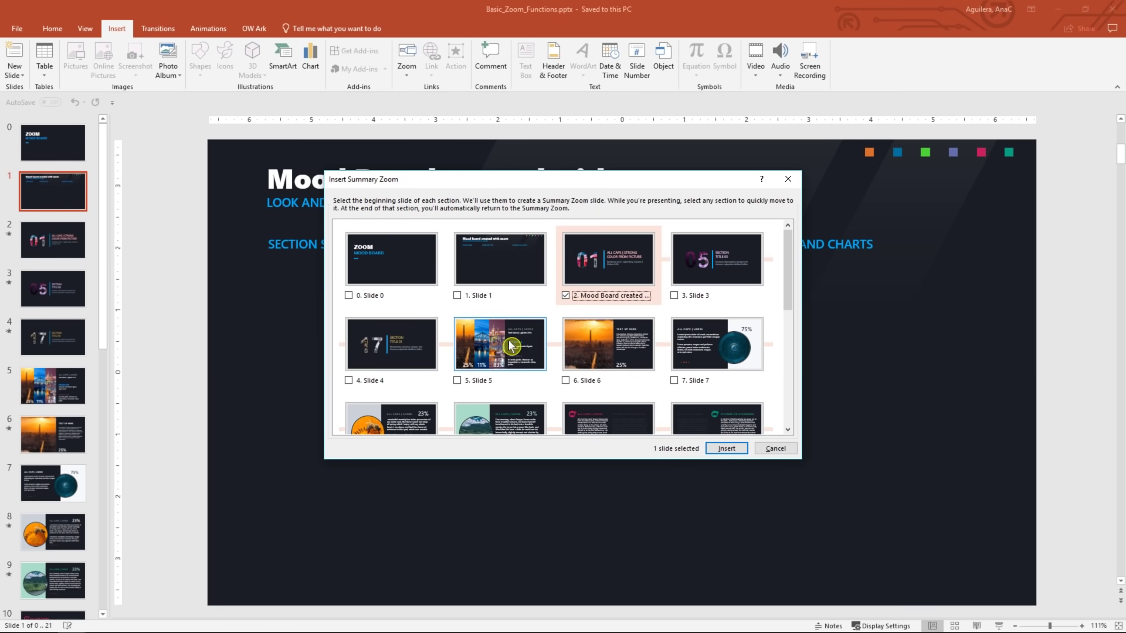
left_click(458, 381)
left_click(675, 381)
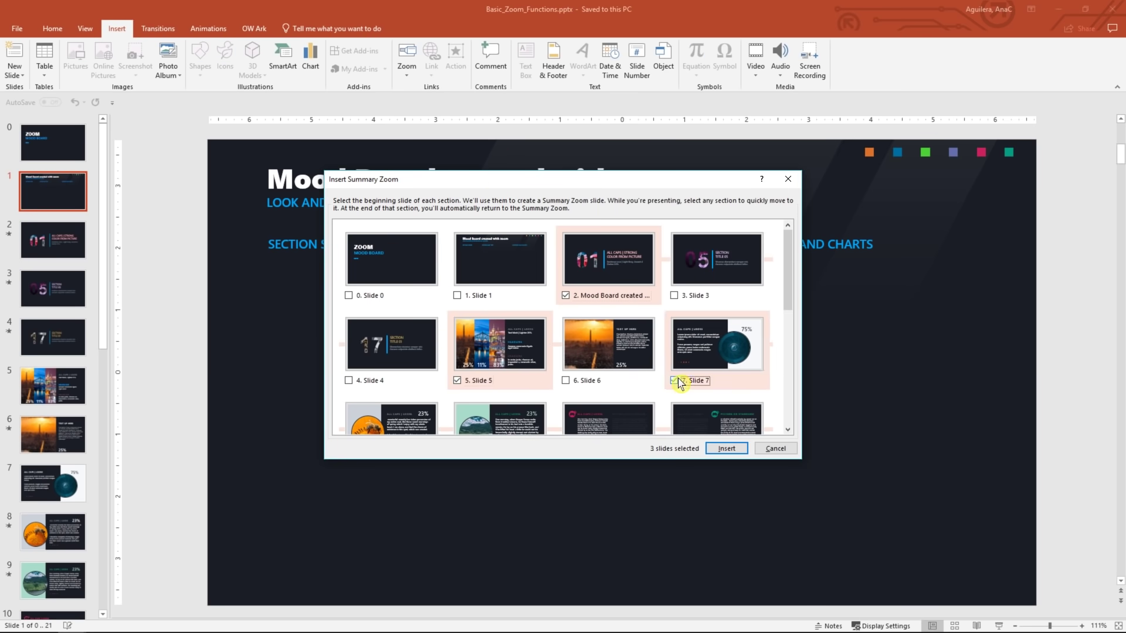
scroll(649, 377, "down", 1)
left_click(583, 385)
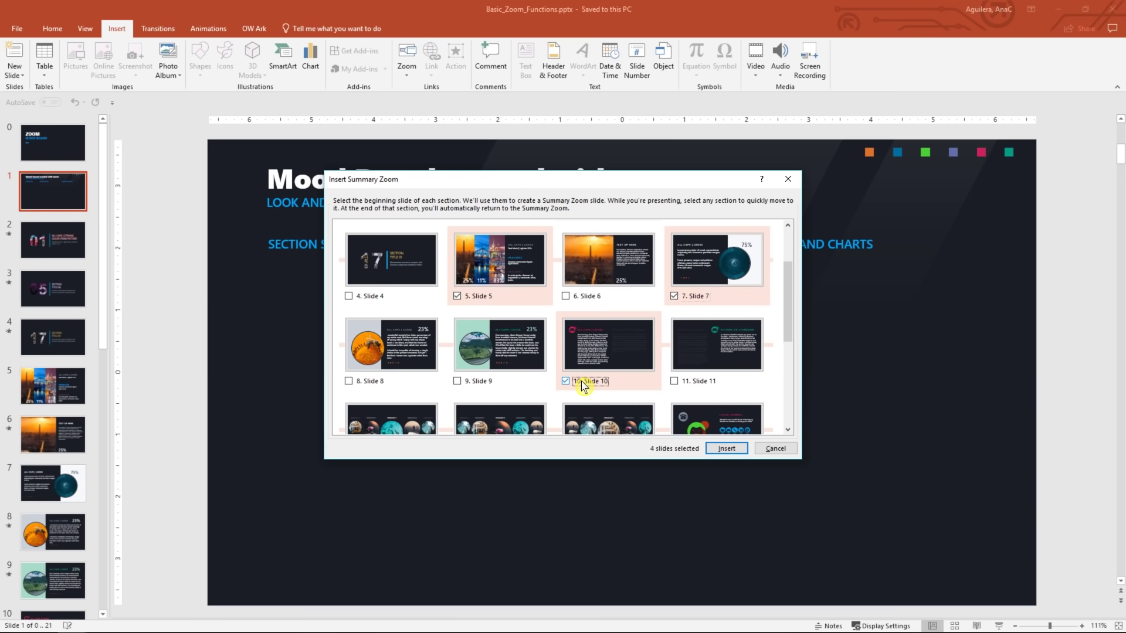
Step: Add slides 12, 15, 16 and 19 and insert the summary zoom slide
scroll(580, 384, "down", 1)
left_click(372, 382)
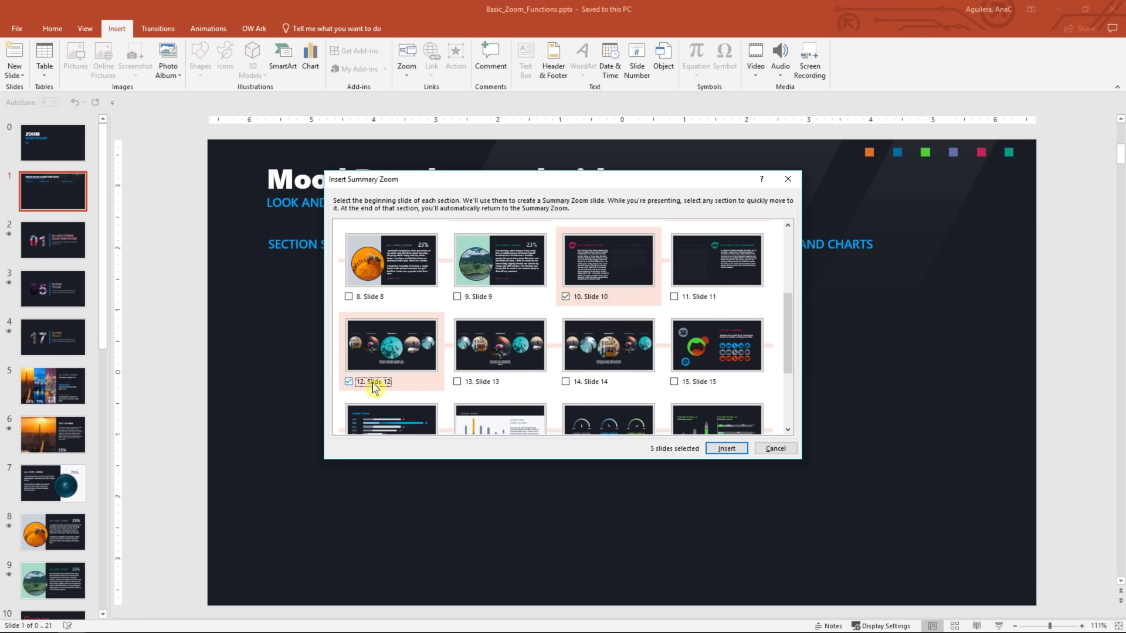
left_click(674, 382)
scroll(673, 382, "down", 1)
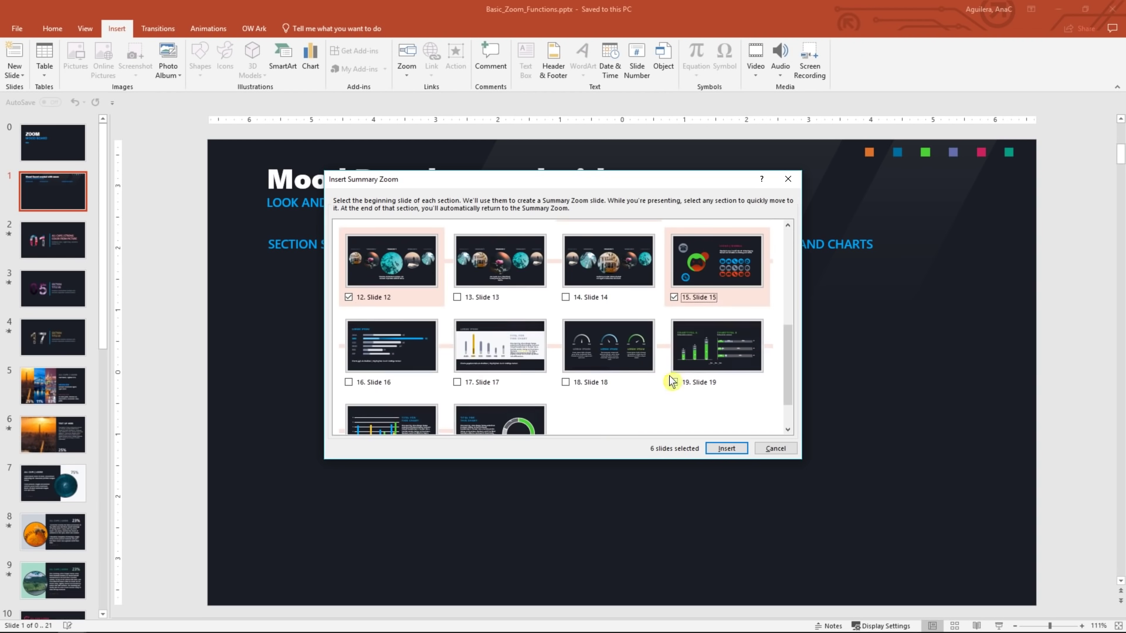
left_click(362, 384)
scroll(379, 378, "down", 1)
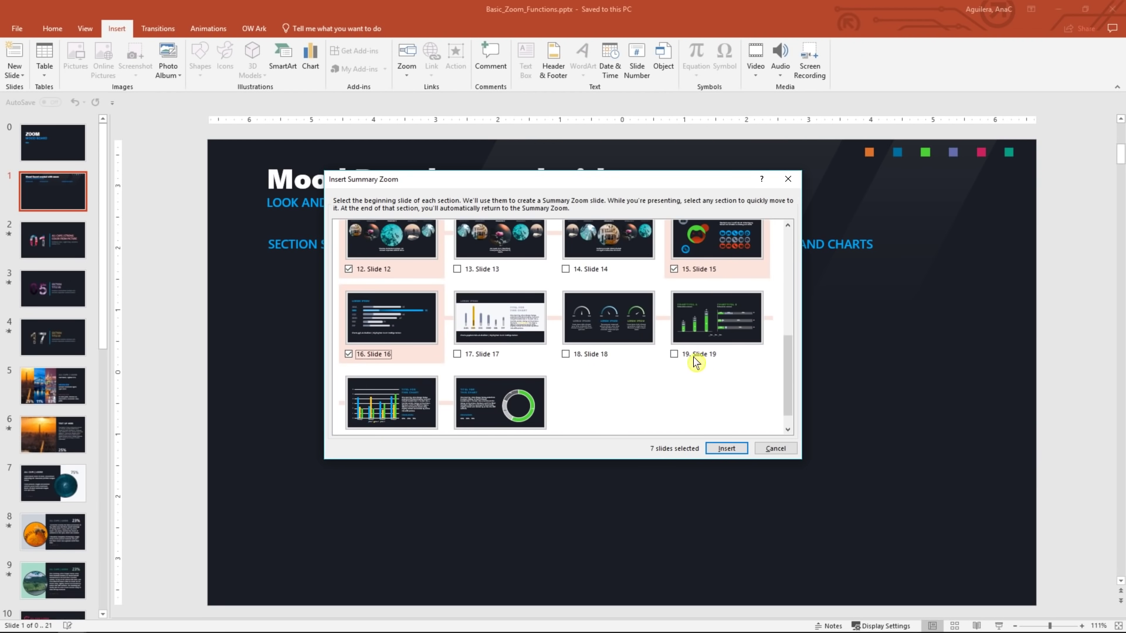
left_click(674, 354)
left_click(737, 451)
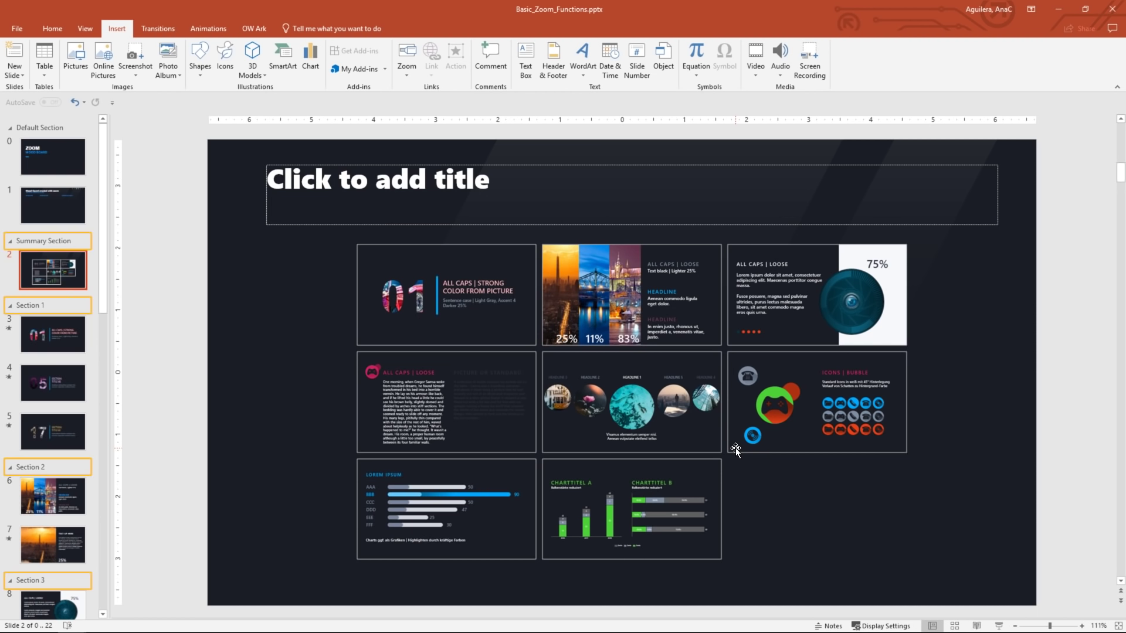
Step: Fill the green game-controller circle on slide 16, Icons | Bubble, with orange
left_click(749, 463)
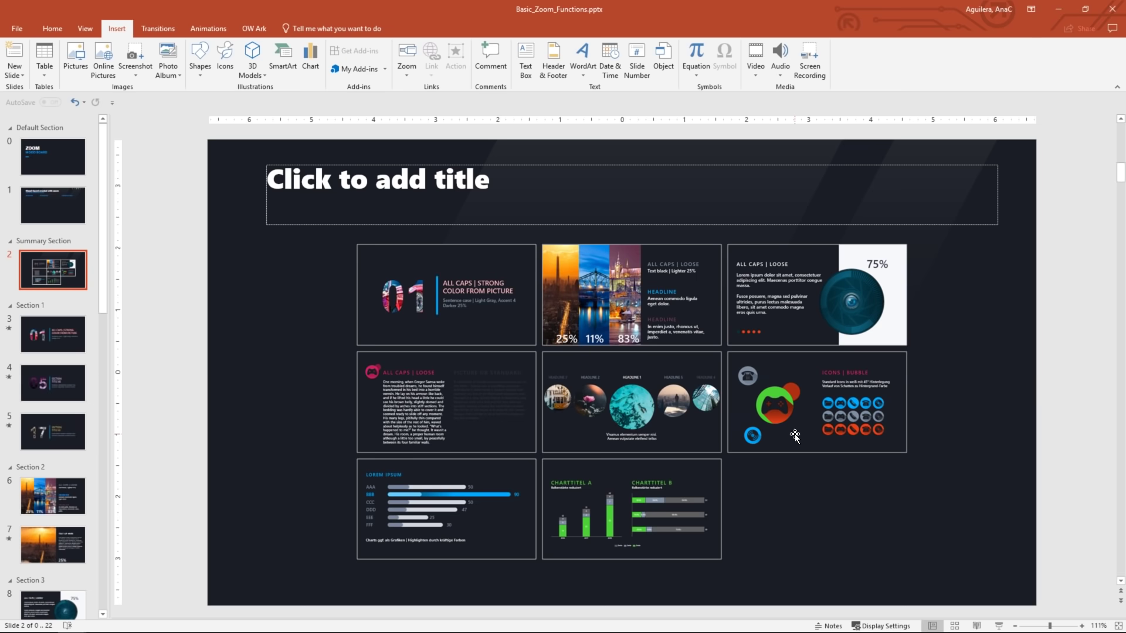
scroll(53, 453, "down", 5)
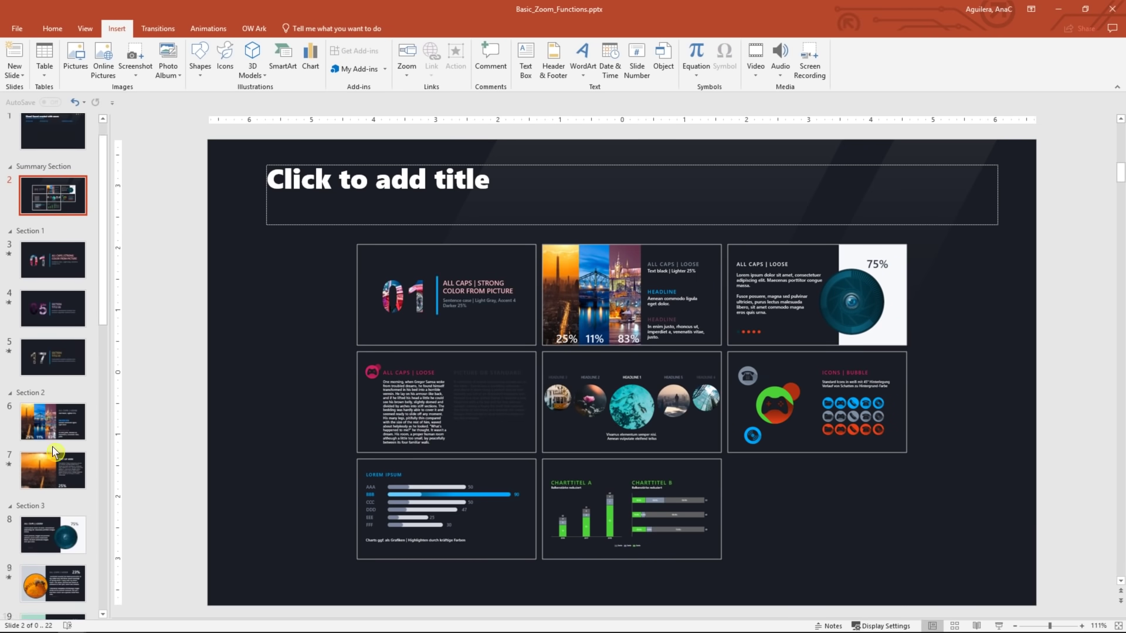
scroll(54, 453, "down", 8)
left_click(63, 421)
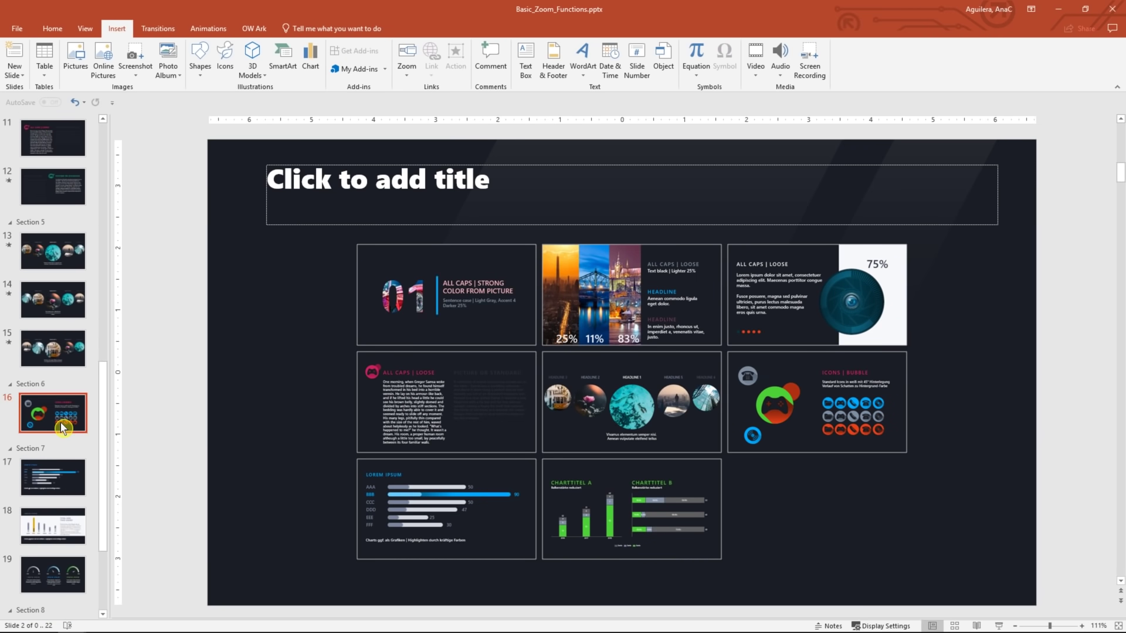
left_click(413, 303)
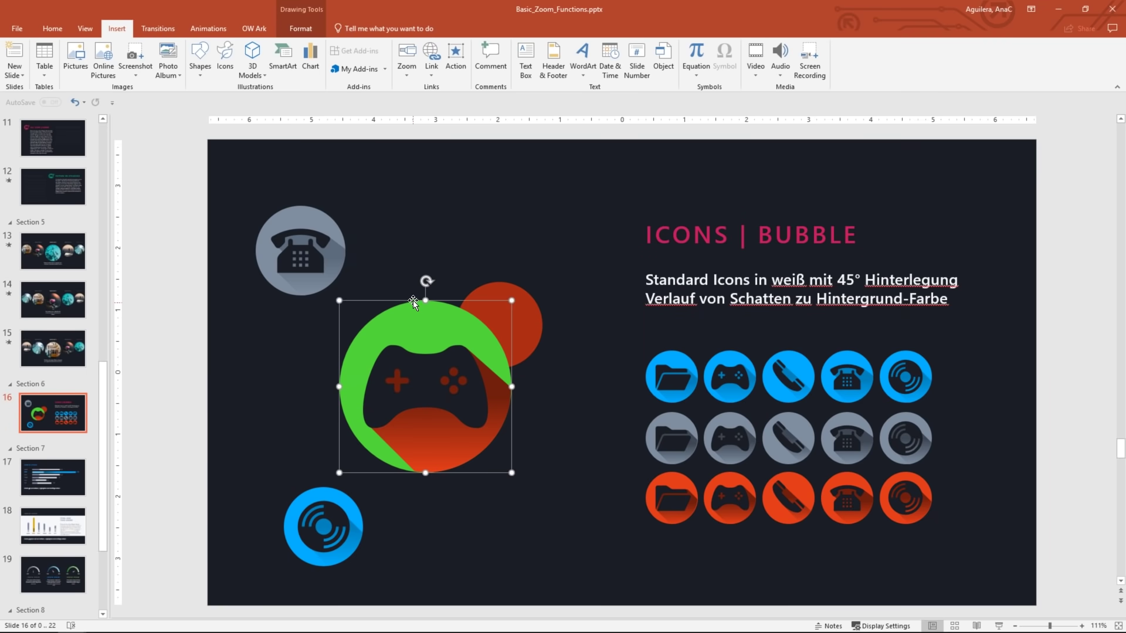
left_click(301, 28)
left_click(422, 46)
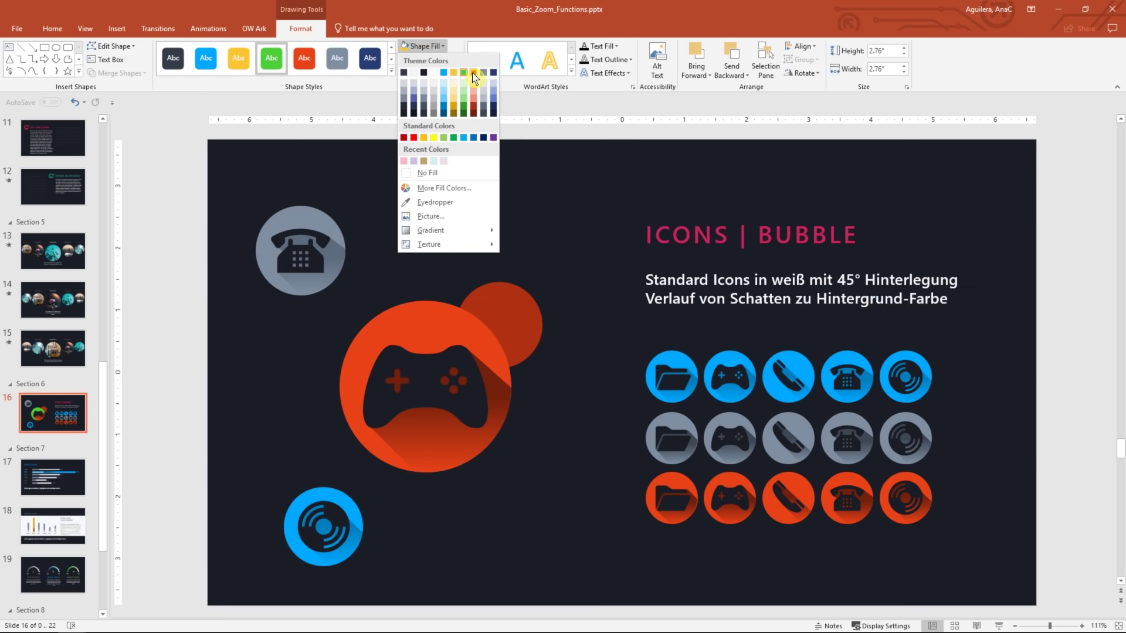
left_click(473, 72)
left_click(428, 211)
Step: Return to summary zoom slide 2 and run the slide show from it
scroll(57, 291, "up", 2)
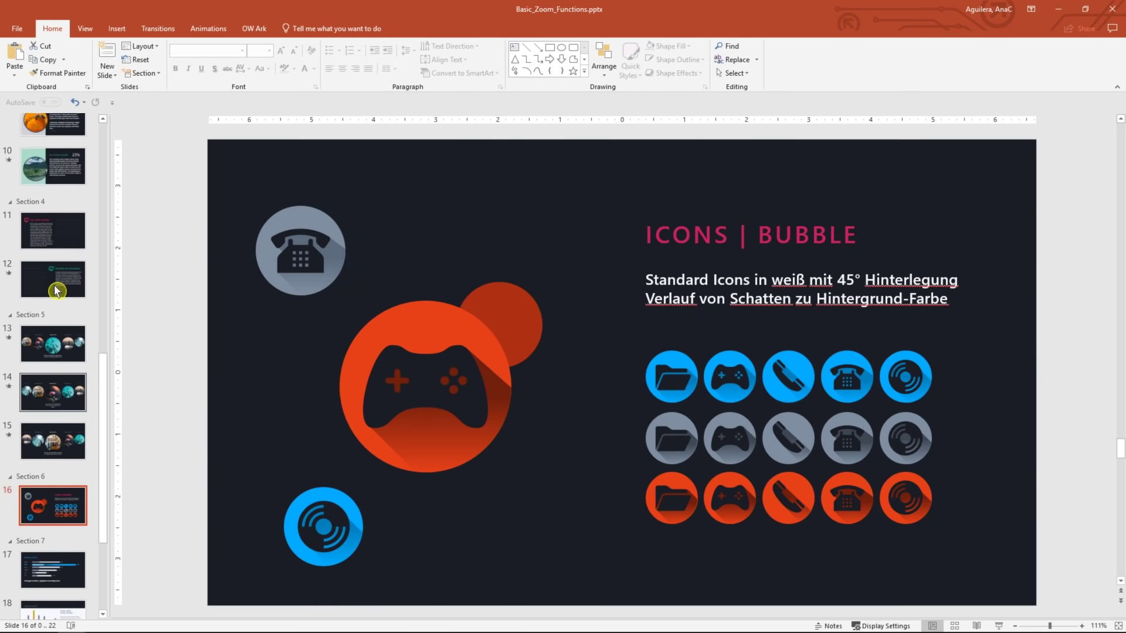
scroll(57, 291, "up", 10)
left_click(72, 237)
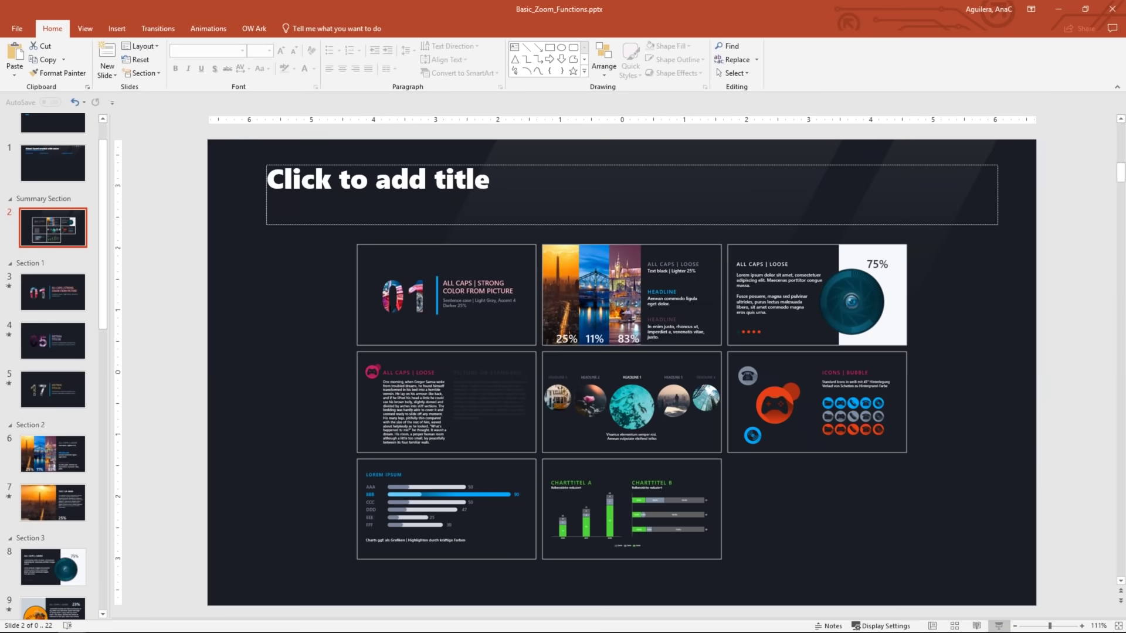
left_click(999, 627)
left_click(1051, 387)
left_click(878, 262)
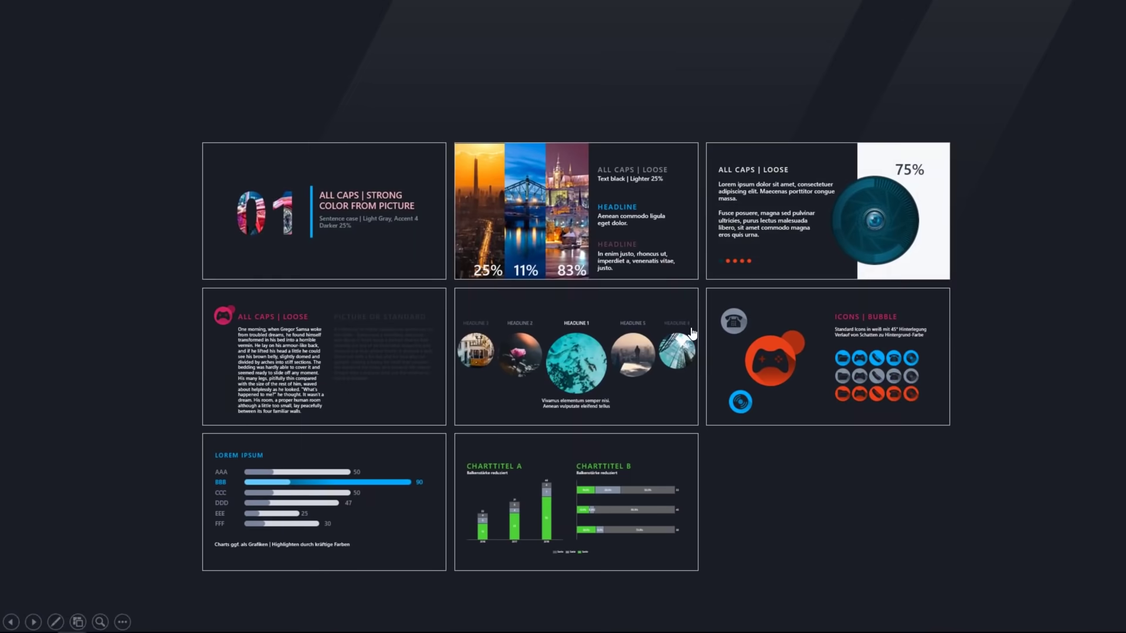
key("Escape")
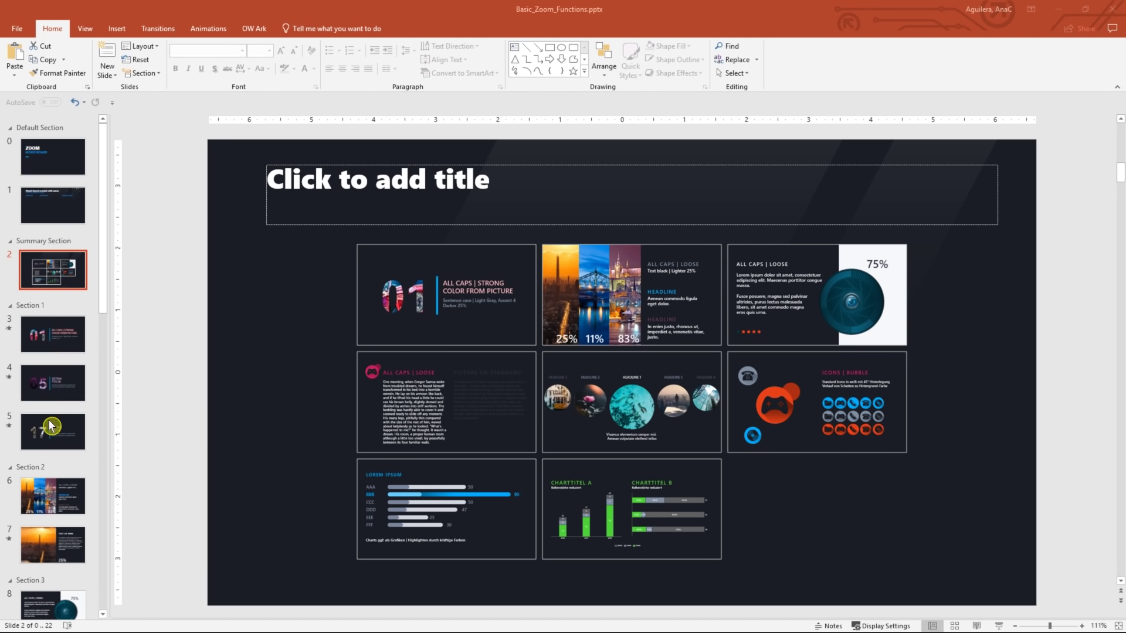
Step: Remove the Summary Section grouping from the slide pane
left_click(50, 247)
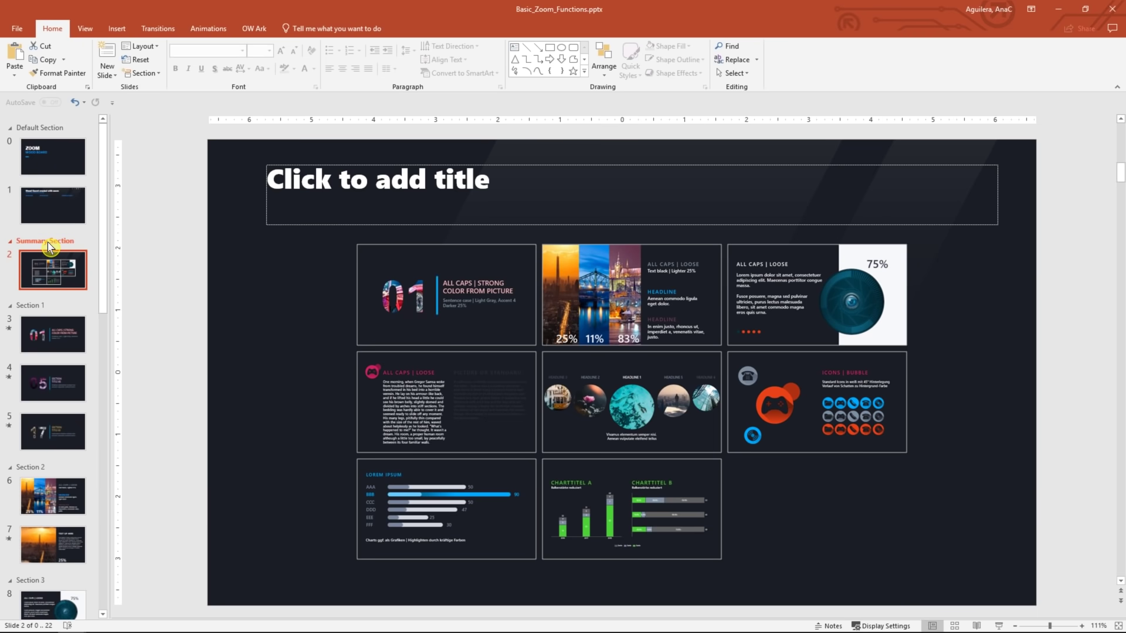
right_click(49, 246)
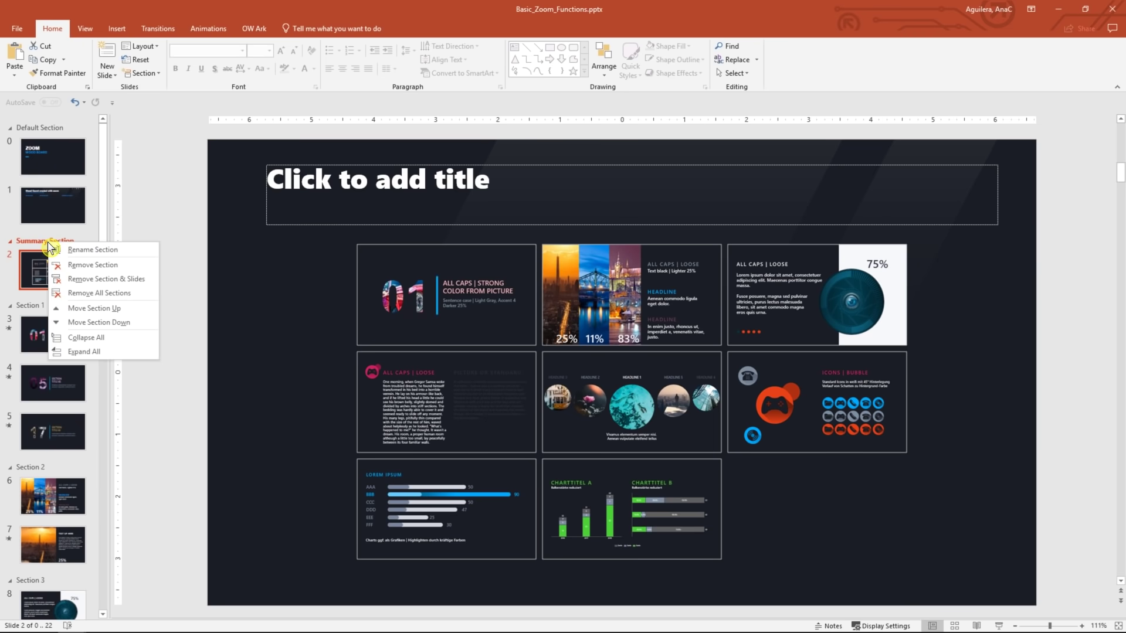
left_click(91, 264)
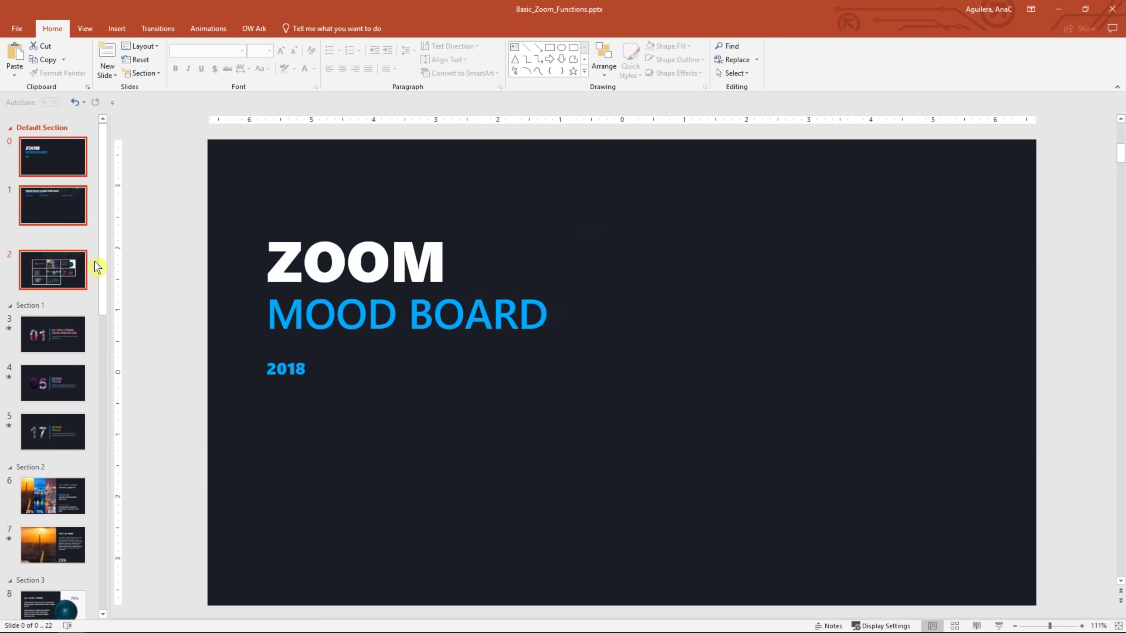
Step: Delete the summary zoom slide 2 and go back to the Mood Board slide 1
left_click(42, 265)
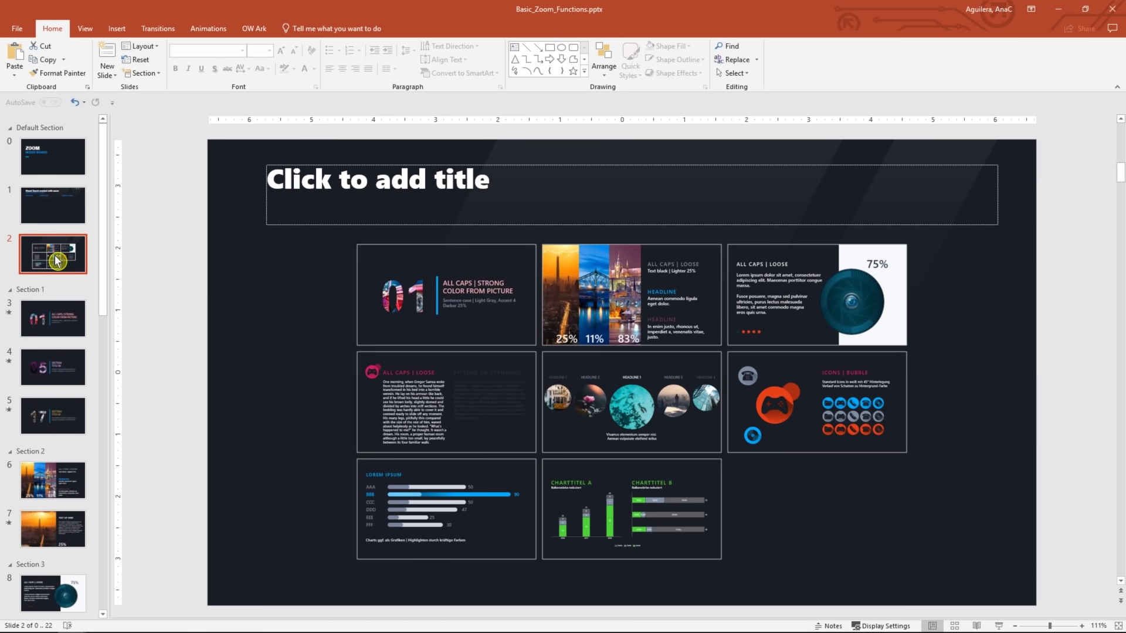
key("Delete")
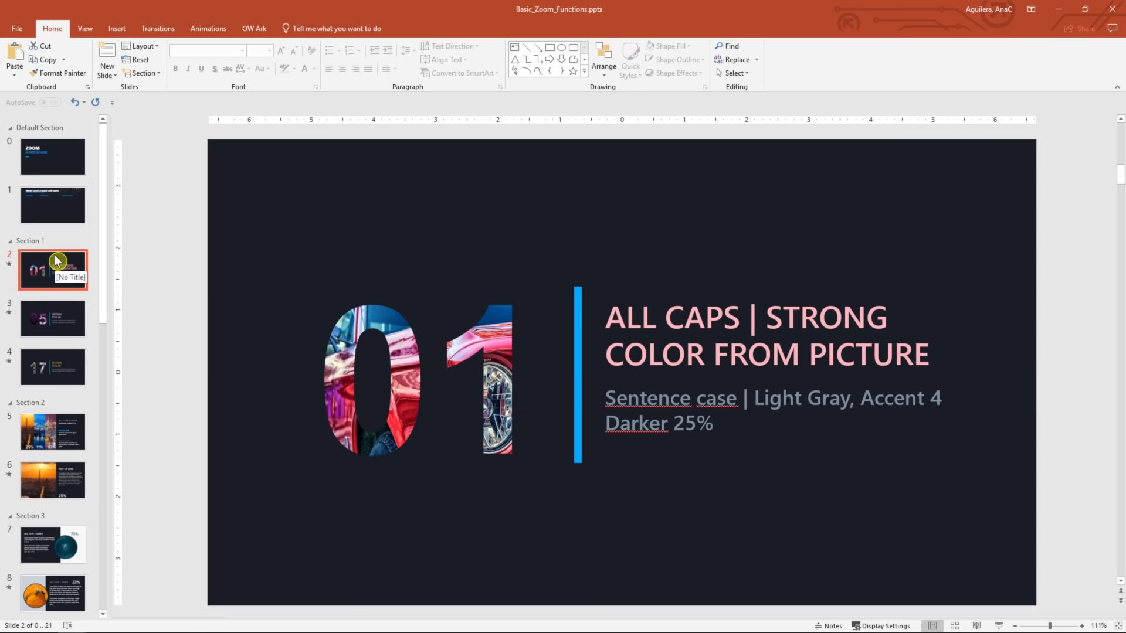
left_click(38, 205)
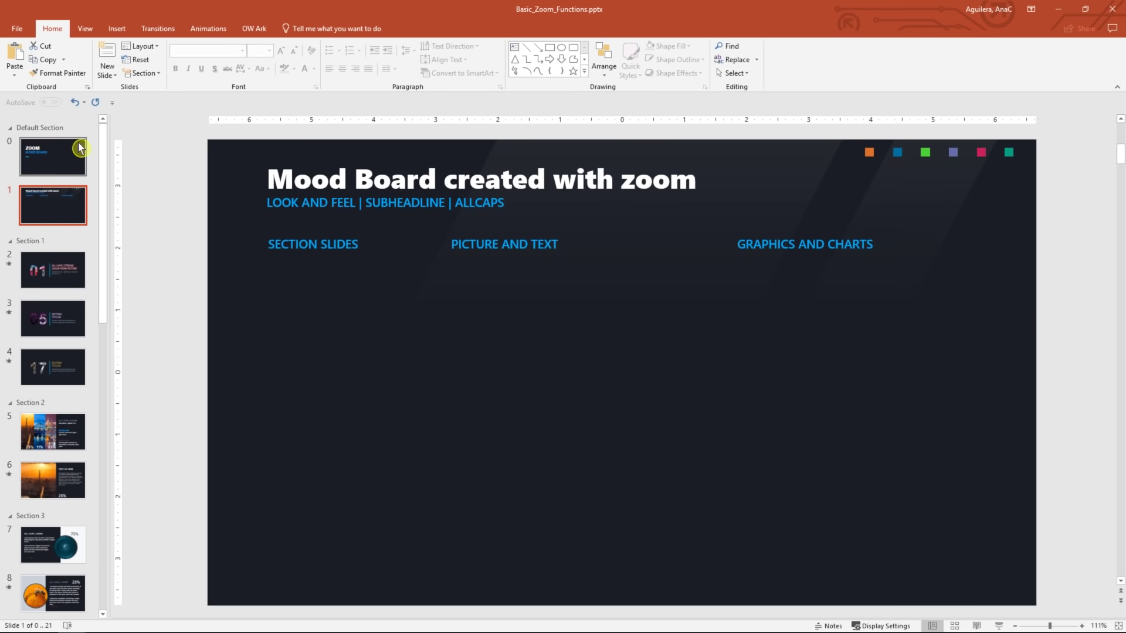
Step: Insert five section zooms, ticking Sections 3, 4, 5, 6 and 7
left_click(116, 29)
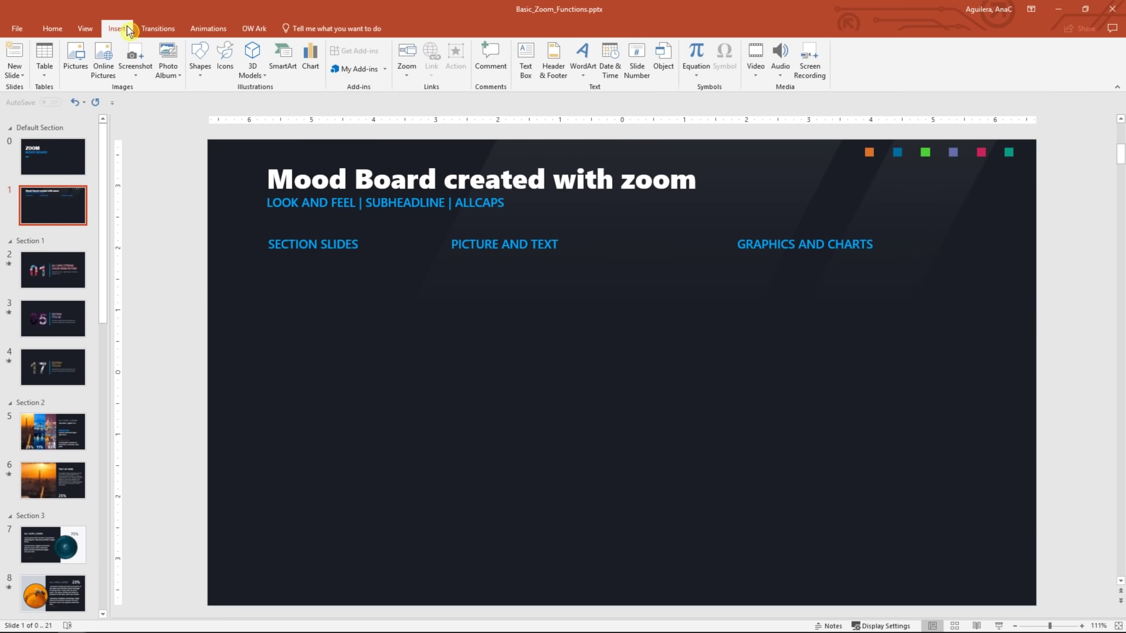
left_click(401, 71)
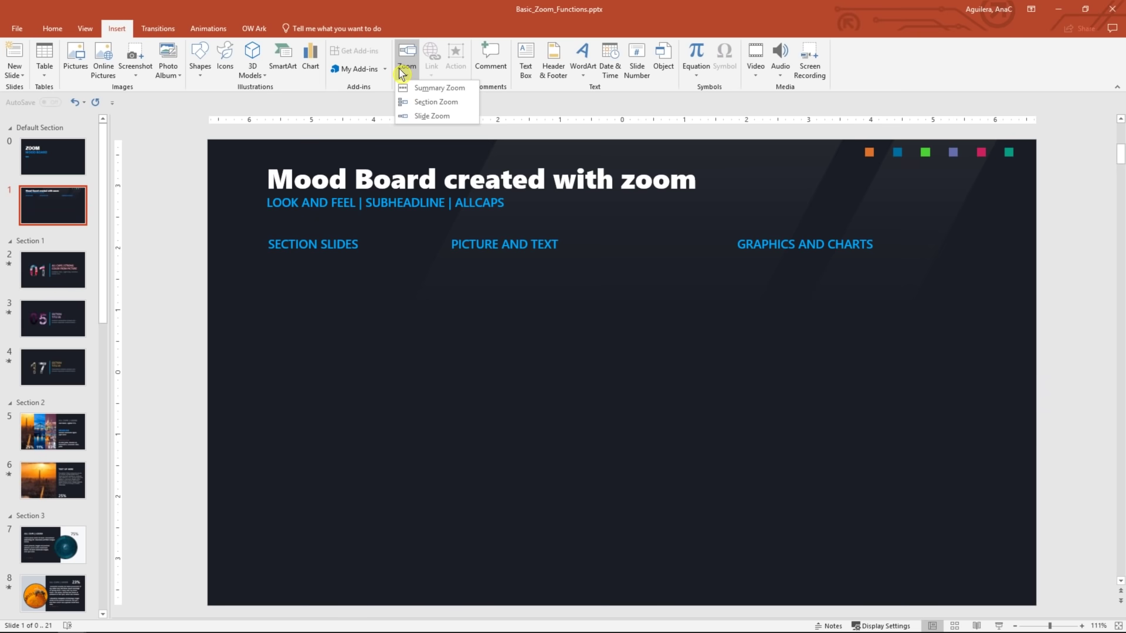
left_click(433, 102)
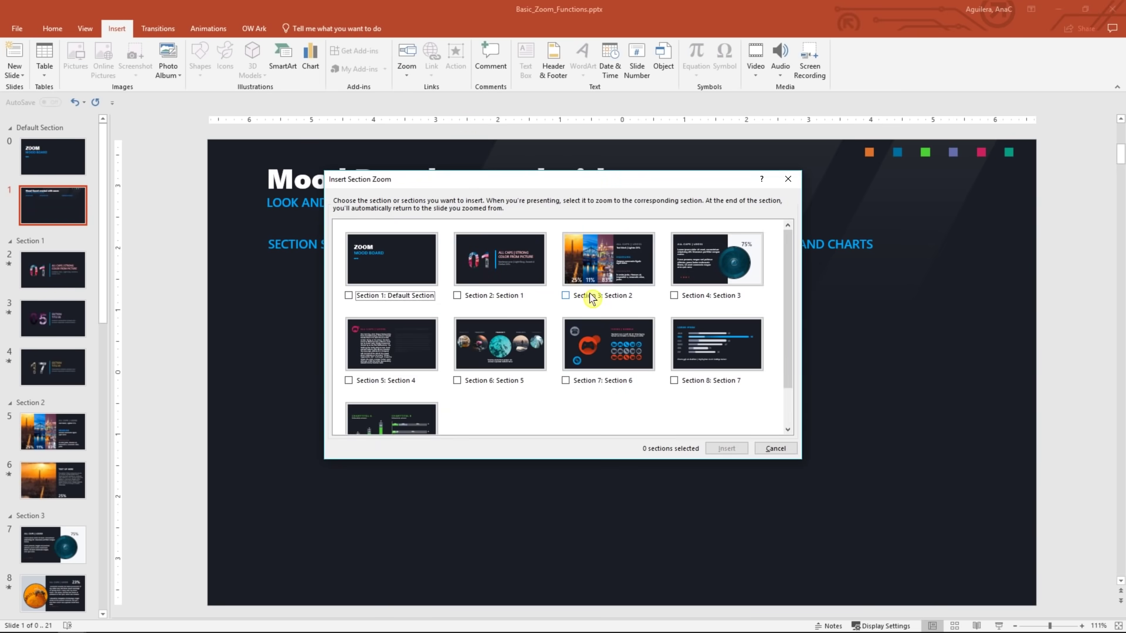
left_click(591, 296)
left_click(695, 296)
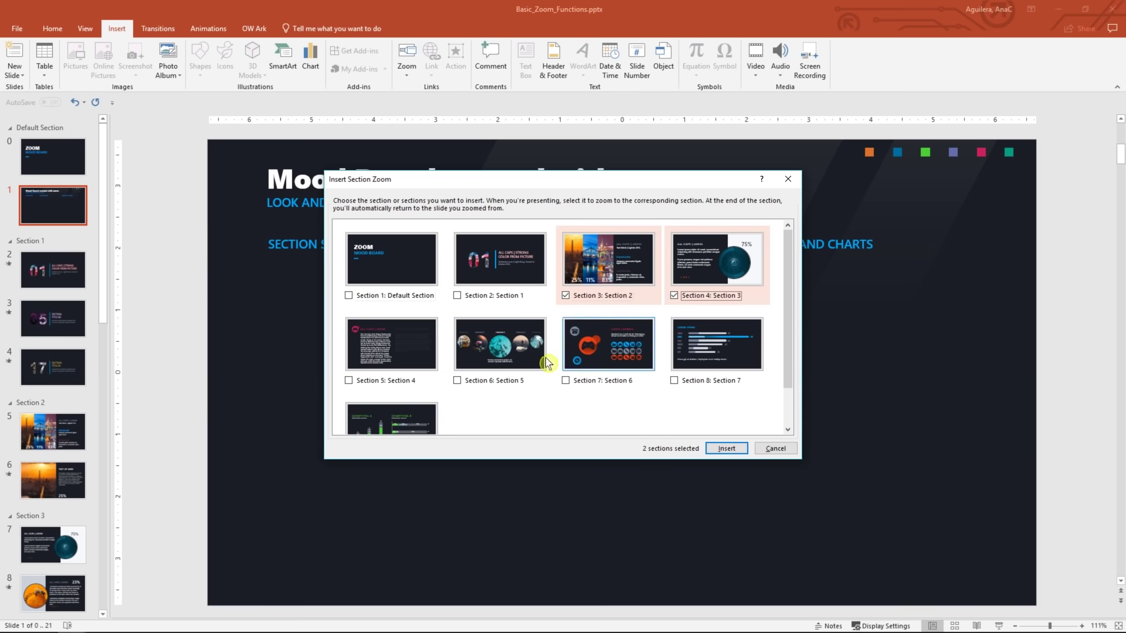
left_click(366, 381)
left_click(477, 381)
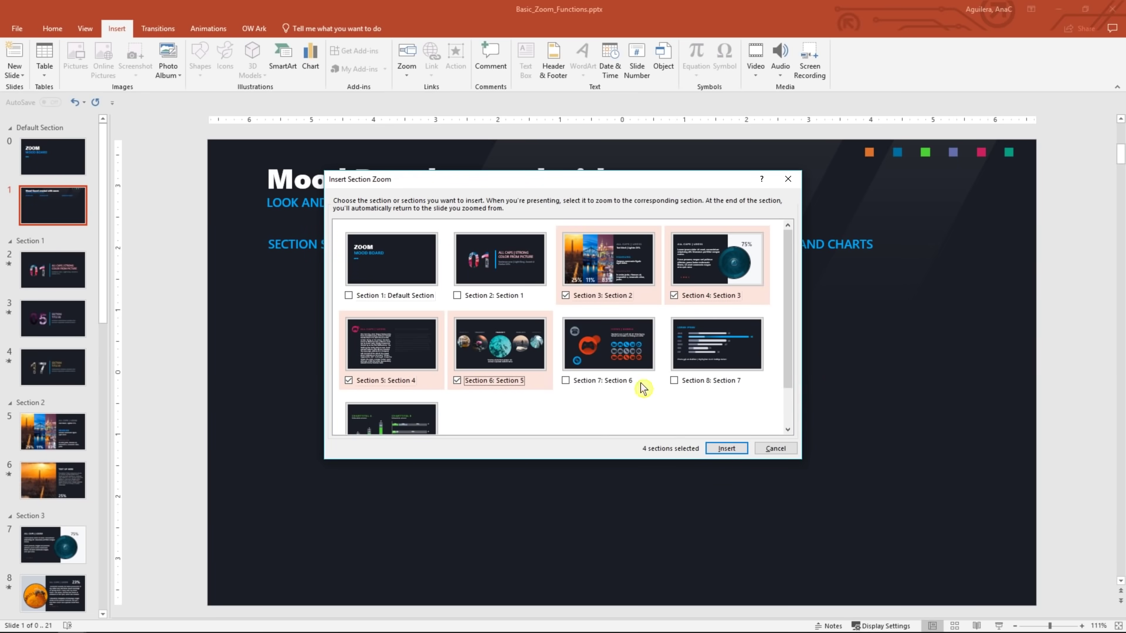
left_click(597, 384)
left_click(727, 449)
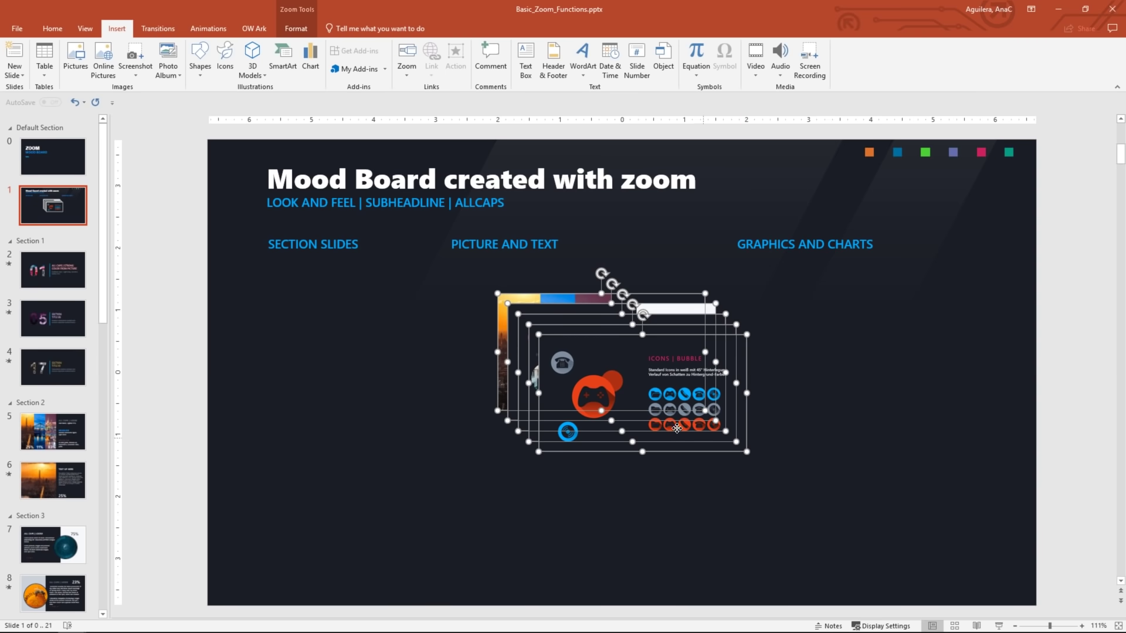
Step: Move the icons zoom under Graphics and Charts and pull the stacked zooms off the cityscape zoom
left_click_drag(638, 402, 578, 434)
left_click_drag(581, 387, 838, 292)
left_click(525, 411)
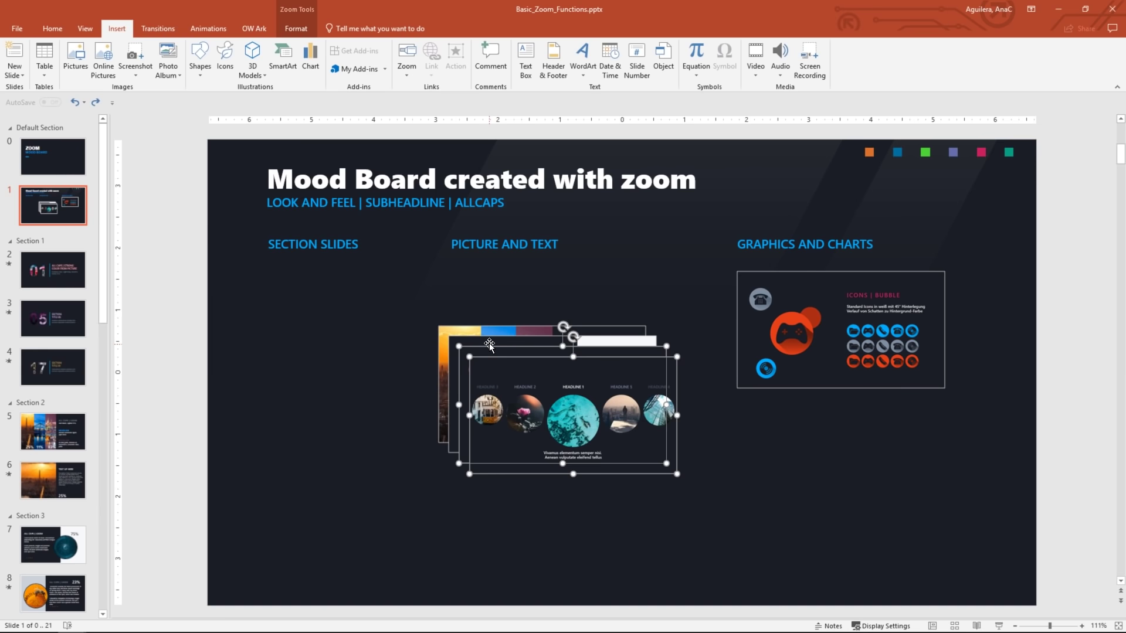
left_click_drag(491, 331, 513, 346)
left_click_drag(444, 415, 728, 560)
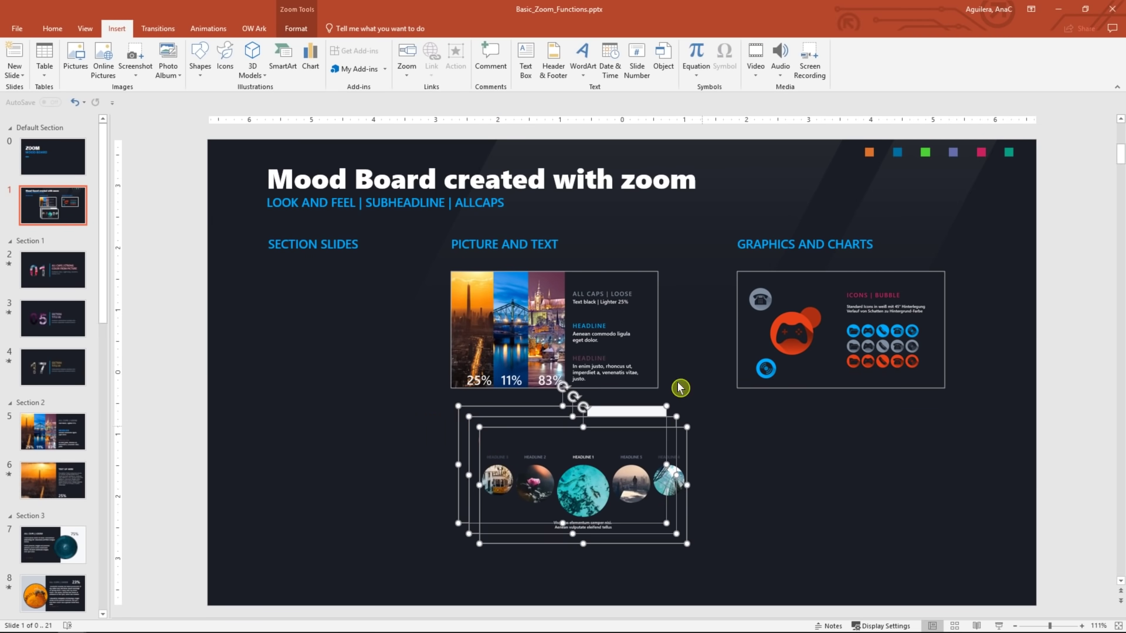
Step: Resize the three remaining stacked zooms to 0.9" high
left_click(299, 28)
left_click(1065, 52)
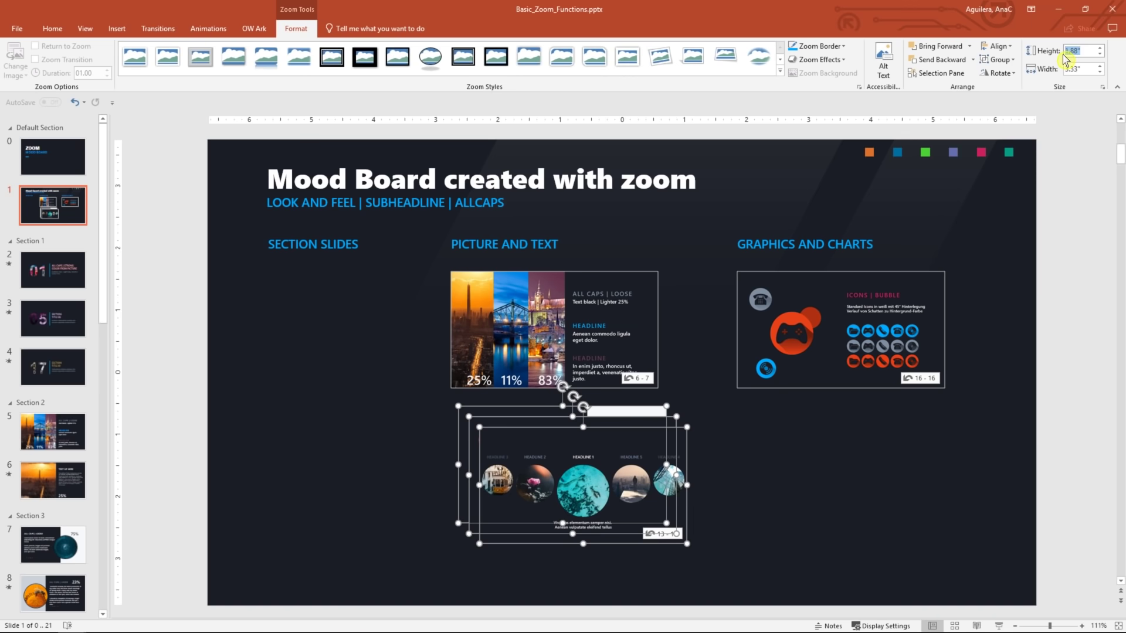
type(".9")
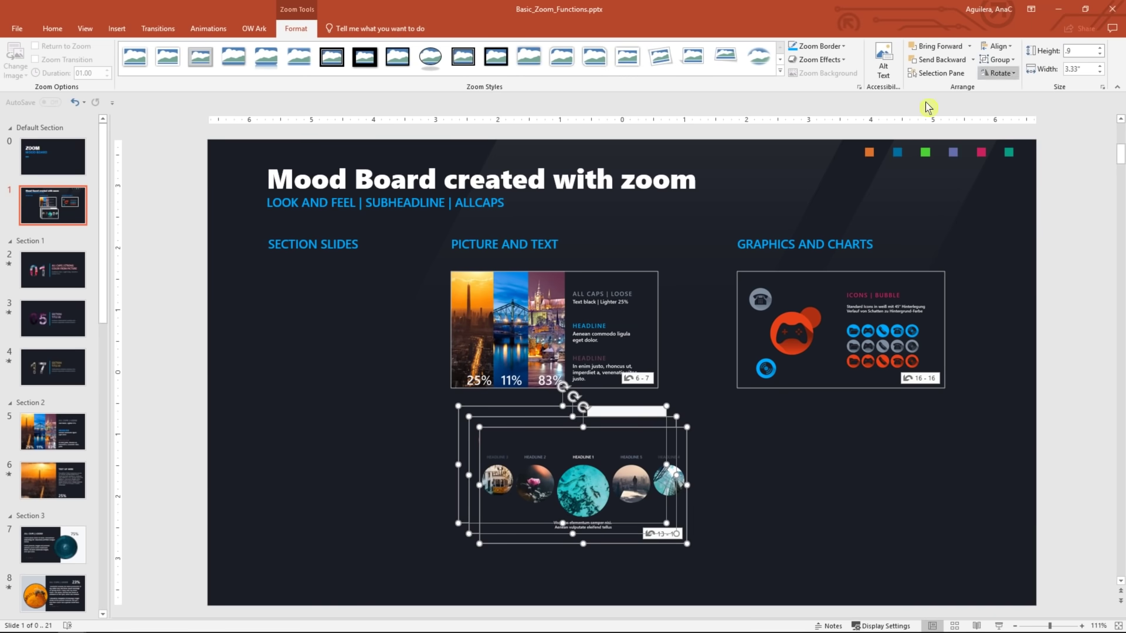
key("Return")
left_click(655, 469)
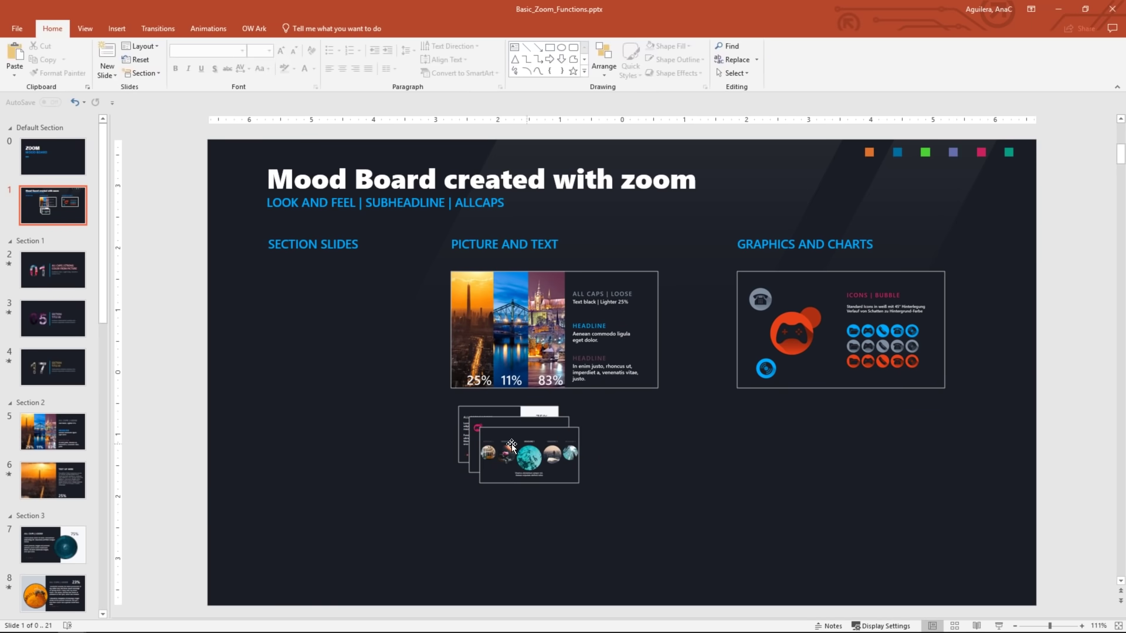
Step: Arrange the 8 - 10, 13 - 15 and 11 - 12 zooms in a grid below the cityscape zoom
left_click(512, 445)
left_click_drag(528, 464, 469, 498)
left_click_drag(563, 457, 604, 502)
left_click_drag(514, 431, 594, 449)
left_click_drag(469, 491, 501, 425)
left_click_drag(596, 504, 492, 493)
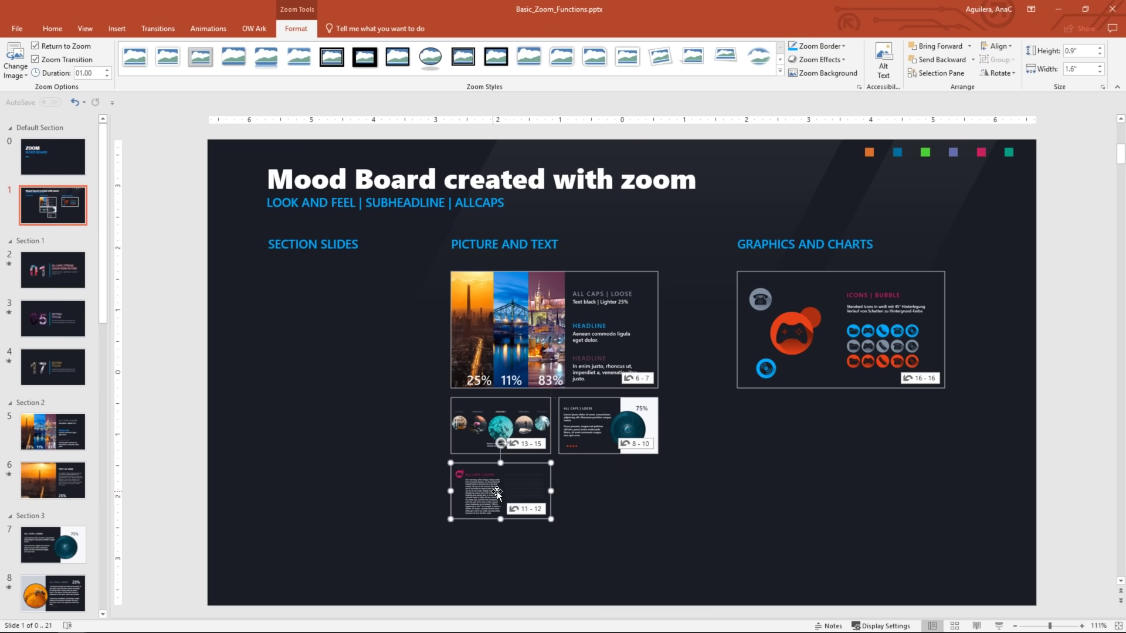
left_click(671, 498)
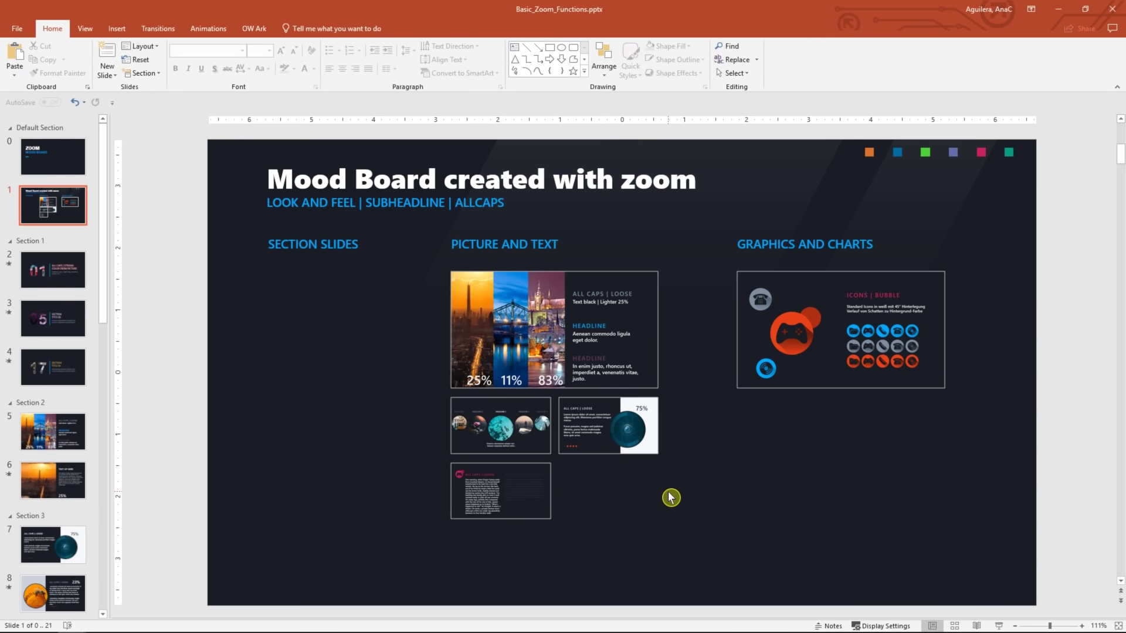
Step: Start a Slide Zoom and tick slides 2, 3 and 4
left_click(116, 29)
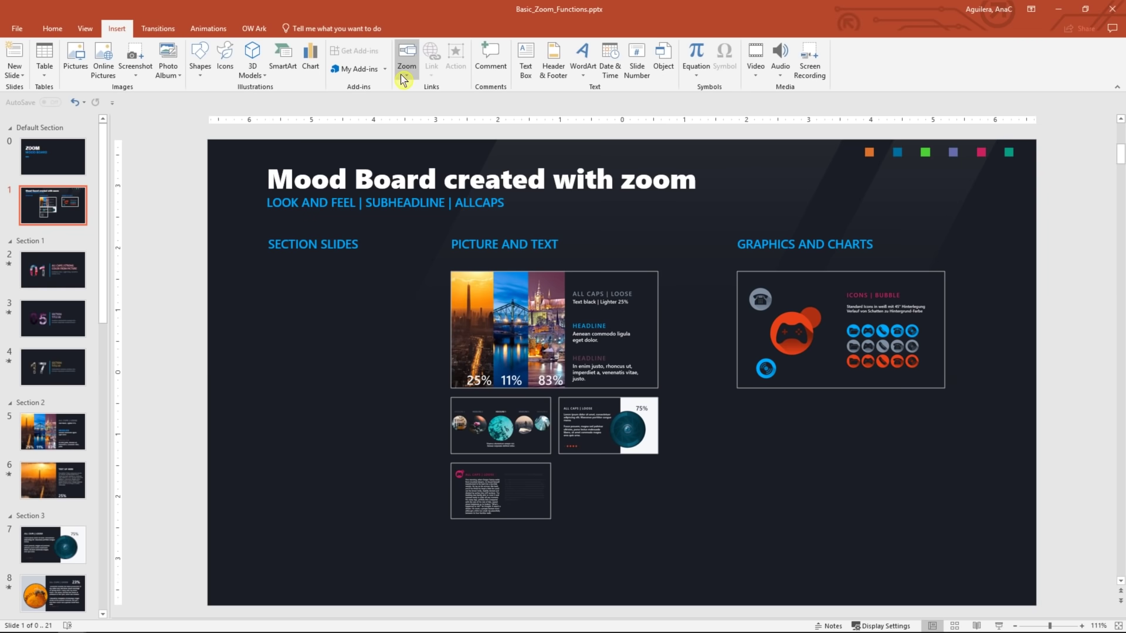
left_click(404, 79)
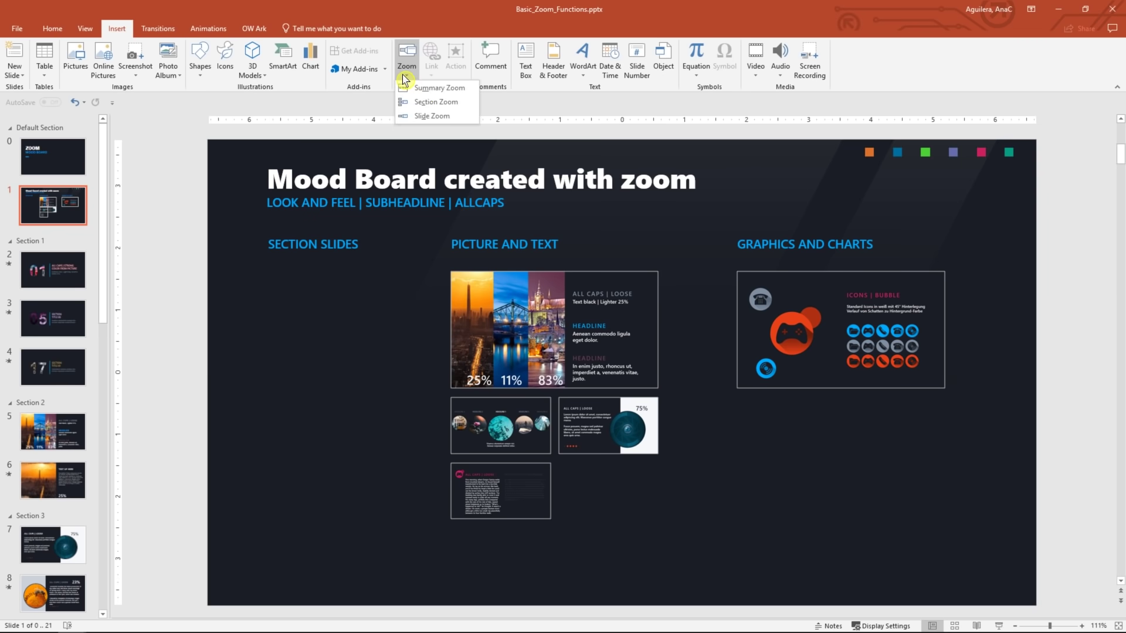
left_click(455, 117)
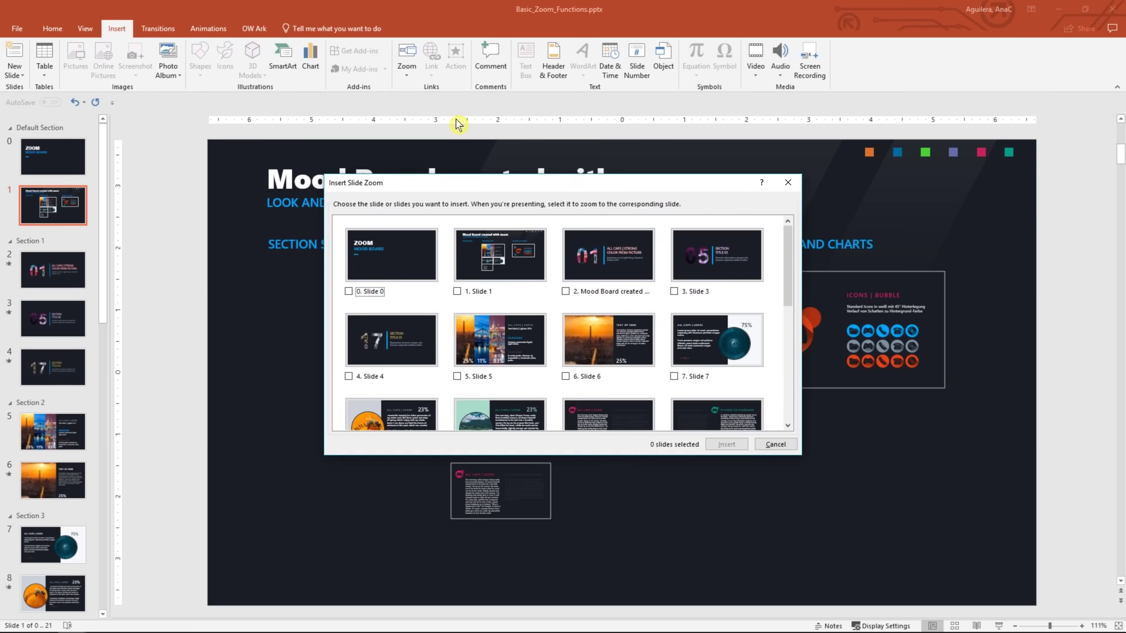
left_click(566, 292)
left_click(674, 292)
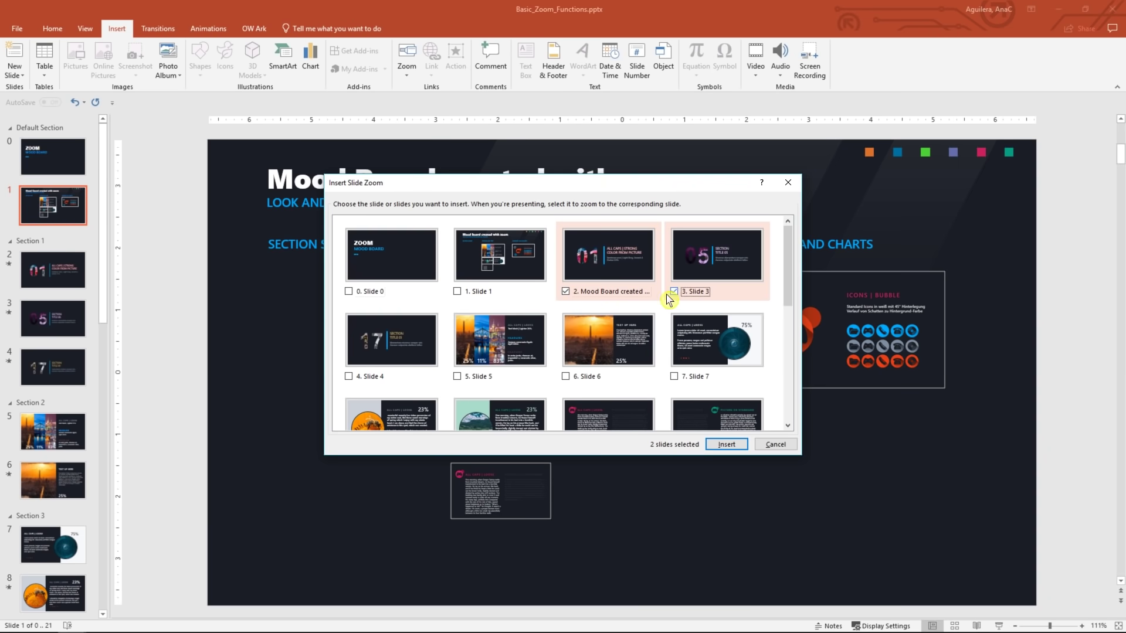
left_click(386, 381)
scroll(447, 360, "down", 4)
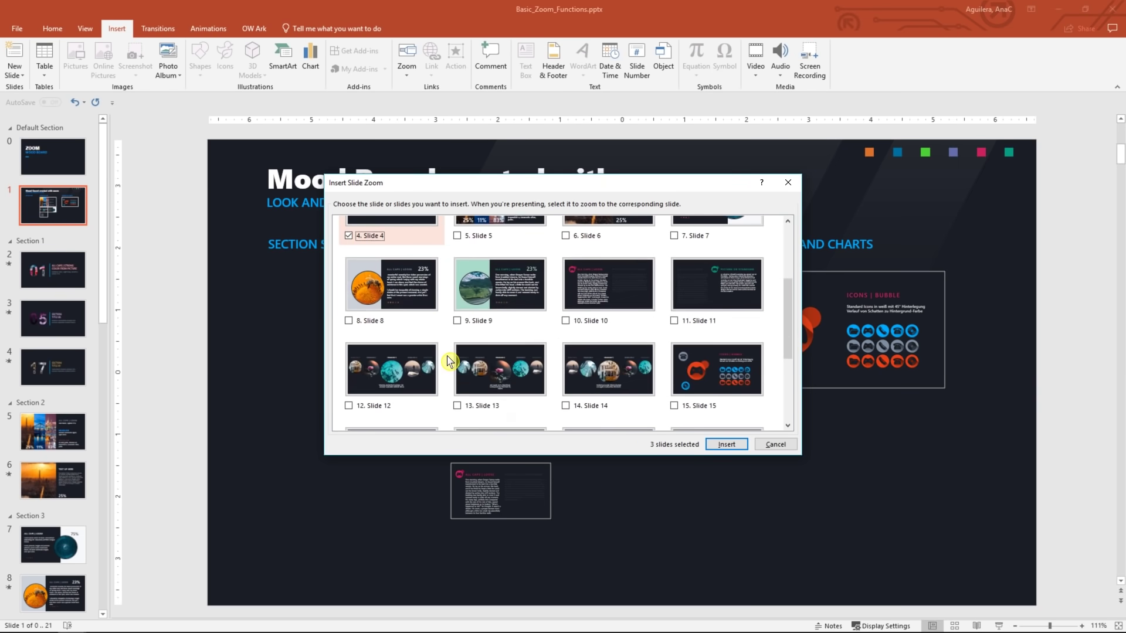
Step: Tick slides 17, 18, 19 and 21 and insert the seven slide zooms
left_click(476, 392)
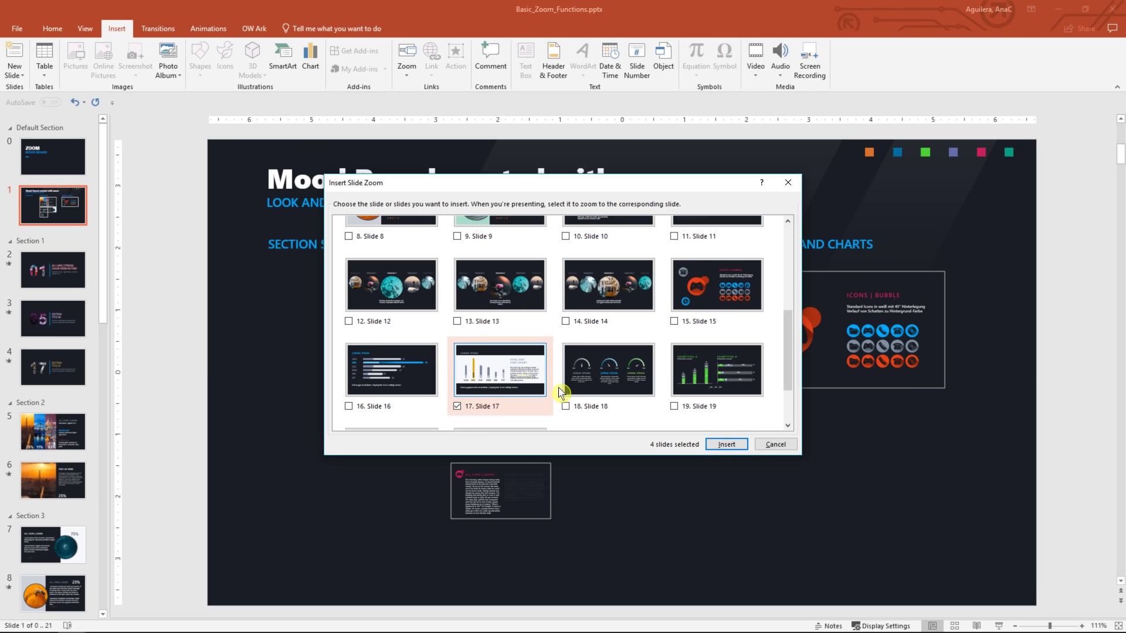
left_click(606, 402)
left_click(714, 394)
scroll(551, 375, "down", 3)
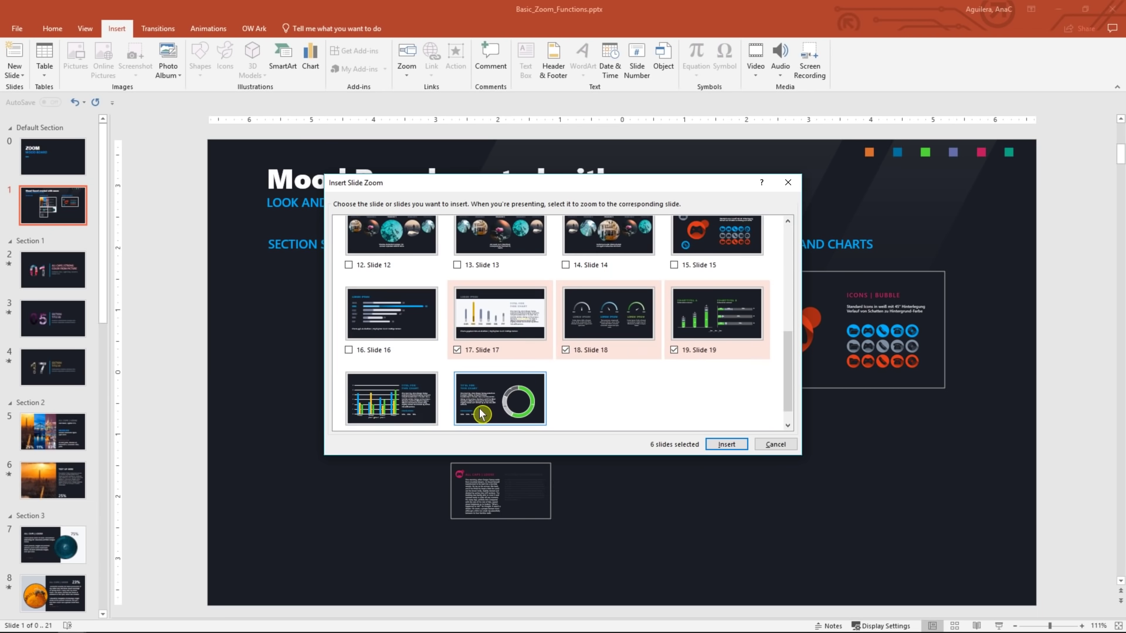
left_click(487, 392)
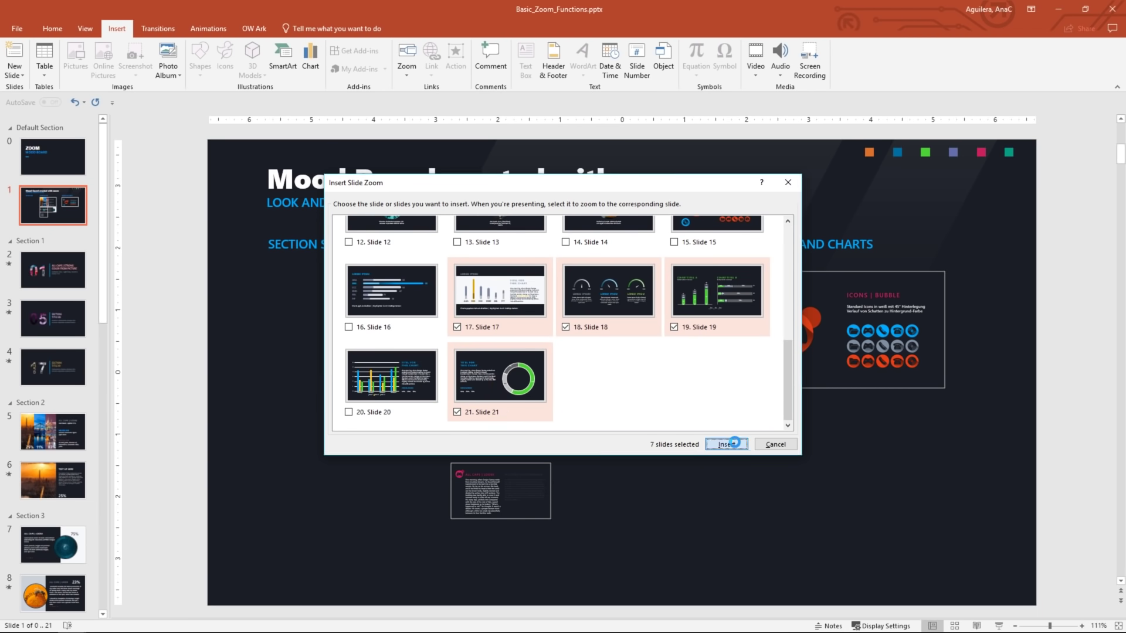
left_click(730, 446)
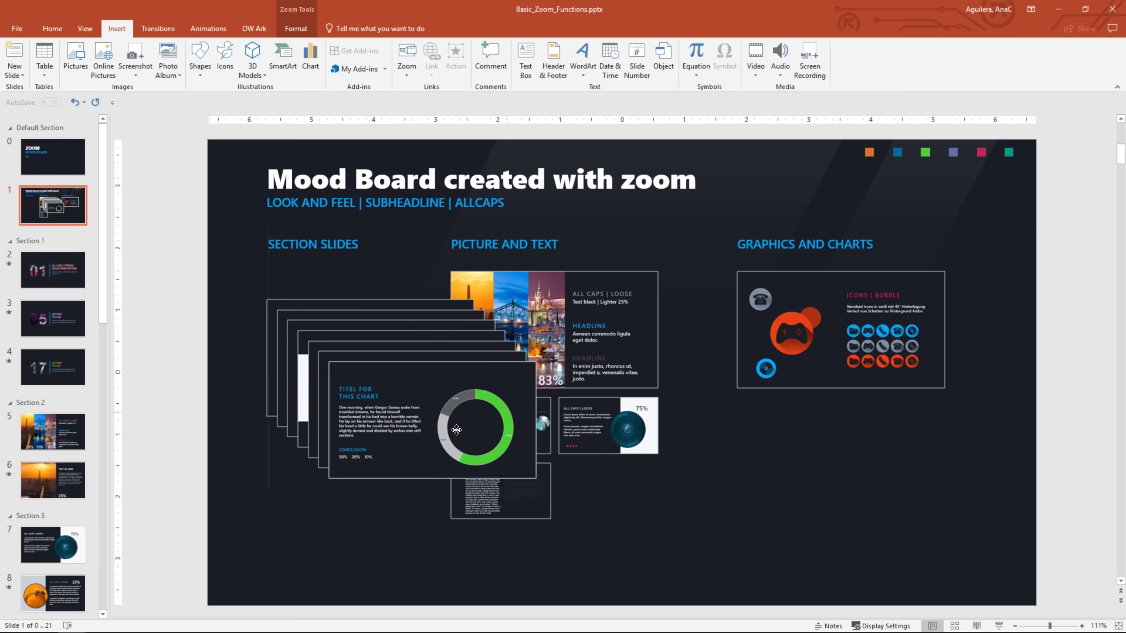
Step: Move the slide zoom stack left and set its height to 0.9"
left_click_drag(457, 430, 310, 428)
left_click(296, 28)
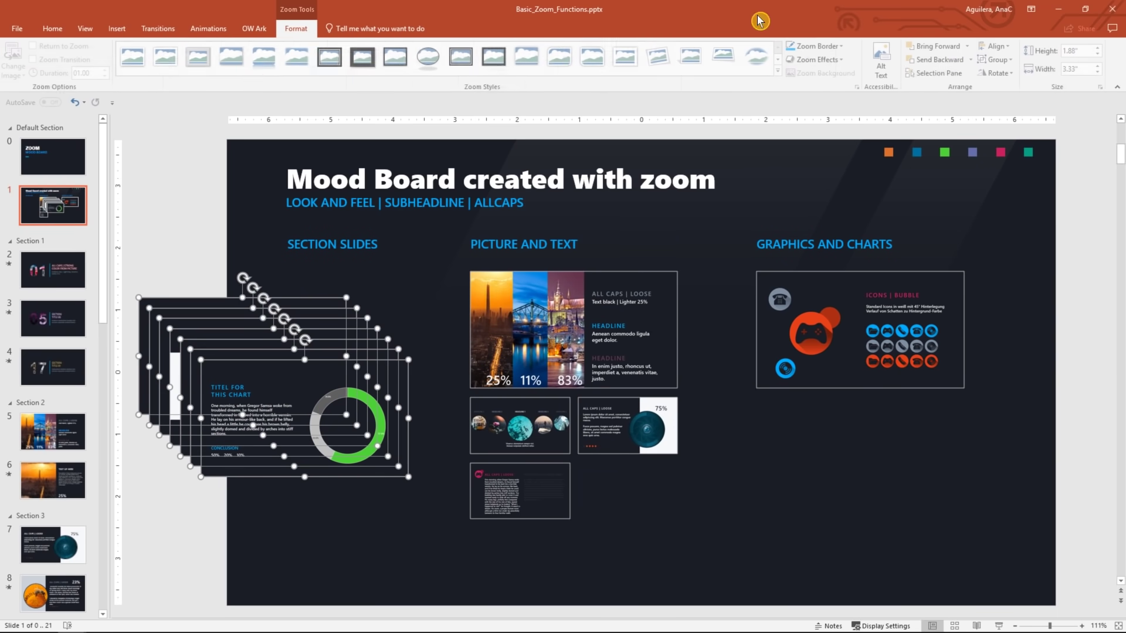
left_click(1078, 51)
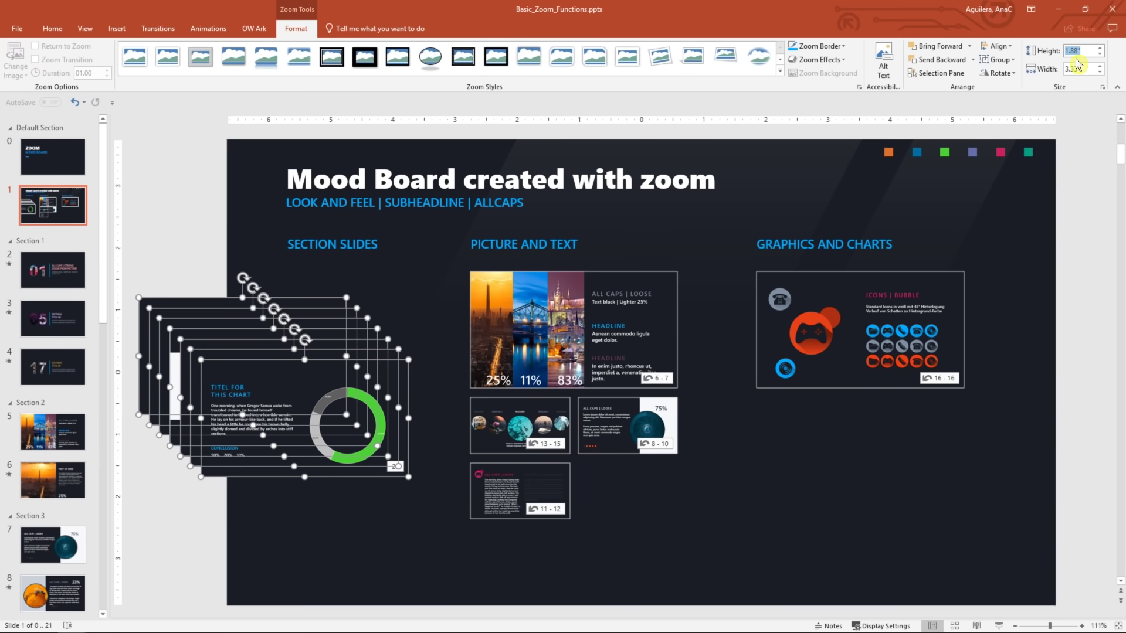
type("0.9")
key("Return")
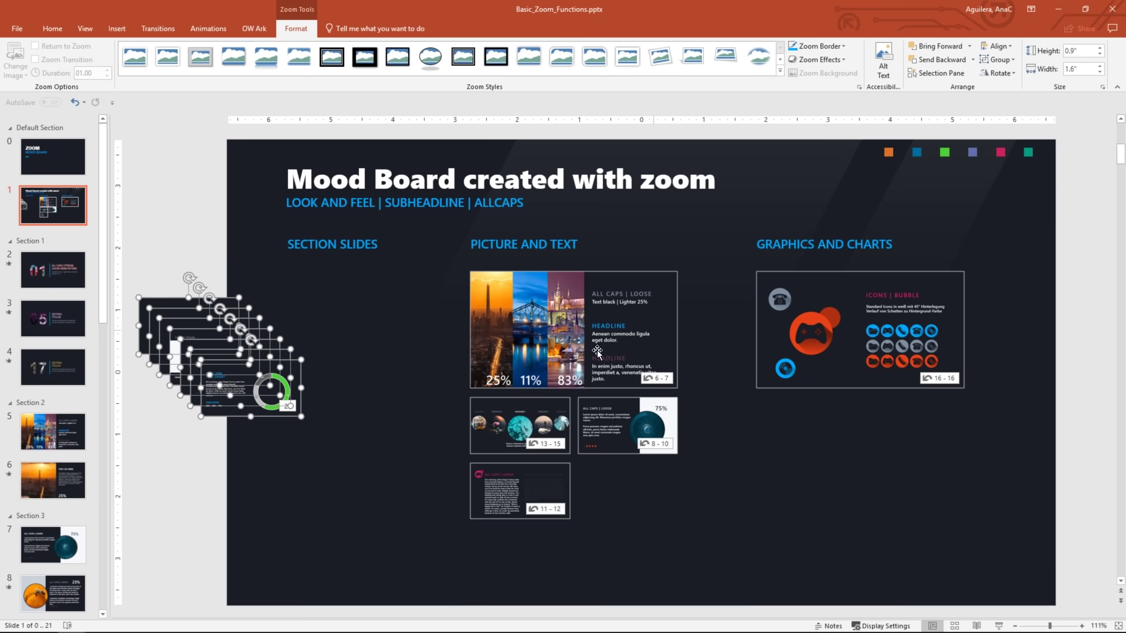
Step: Place the 22, 20, 19 and 18 zooms under Graphics and Charts
left_click_drag(270, 389, 934, 426)
left_click_drag(246, 376, 812, 423)
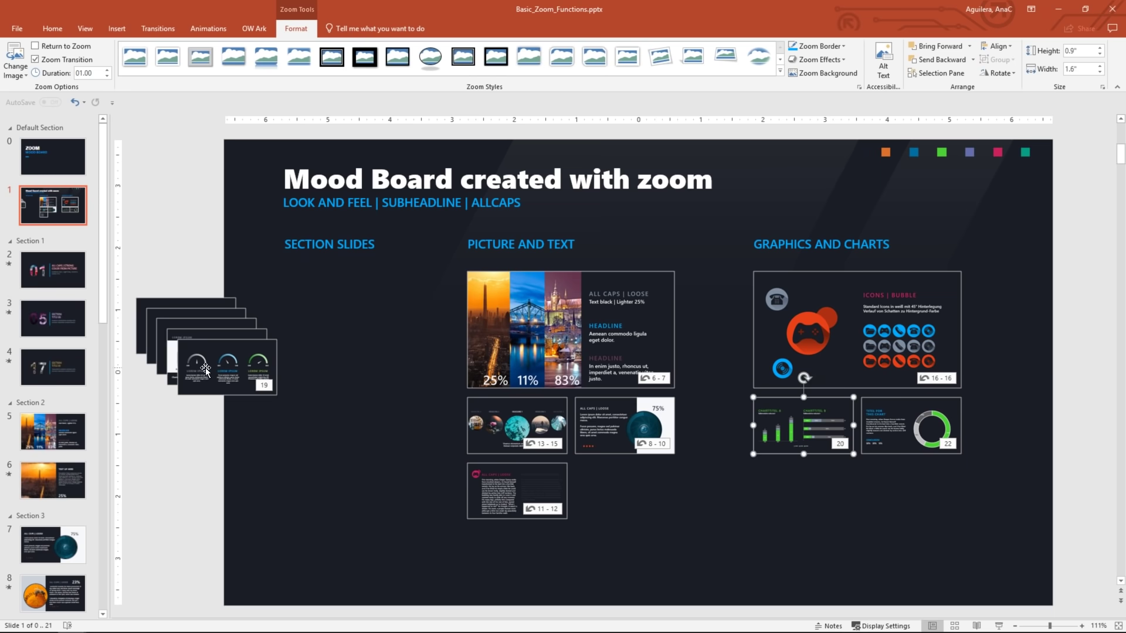
left_click_drag(205, 369, 781, 494)
left_click_drag(241, 368, 366, 436)
Step: Stack the 01, 05 and 17 zooms under Section Slides
left_click_drag(219, 333, 358, 359)
left_click_drag(200, 322, 329, 293)
left_click_drag(330, 358, 330, 368)
left_click(302, 358)
Step: Turn on Return to Zoom for the 01, 05 and 17 zooms
left_click(297, 442)
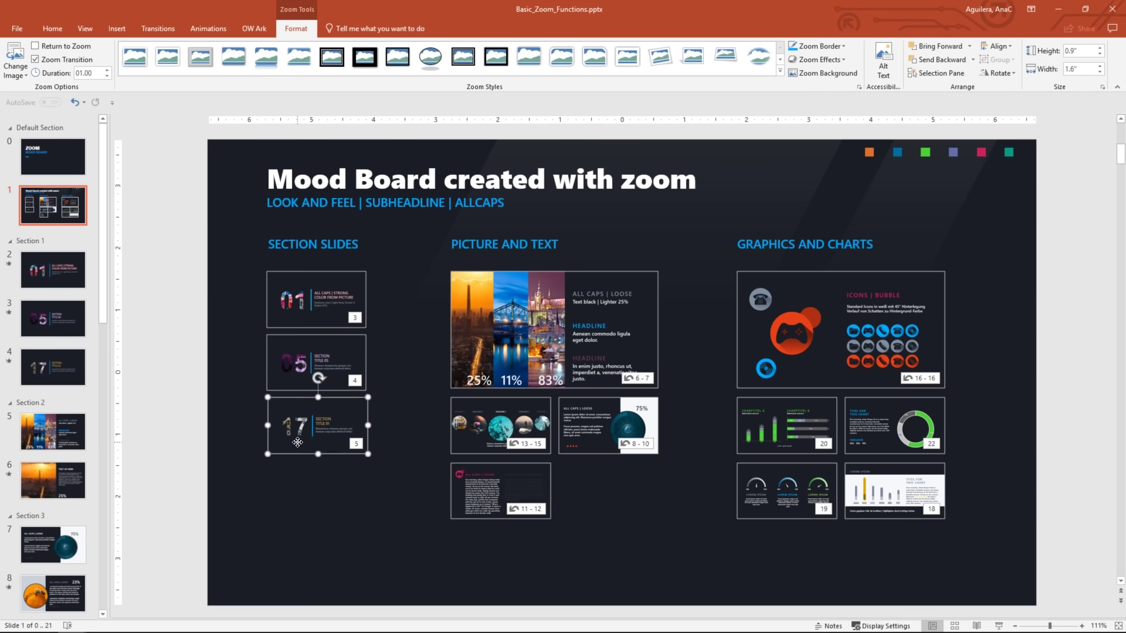
left_click(251, 354)
left_click(317, 276)
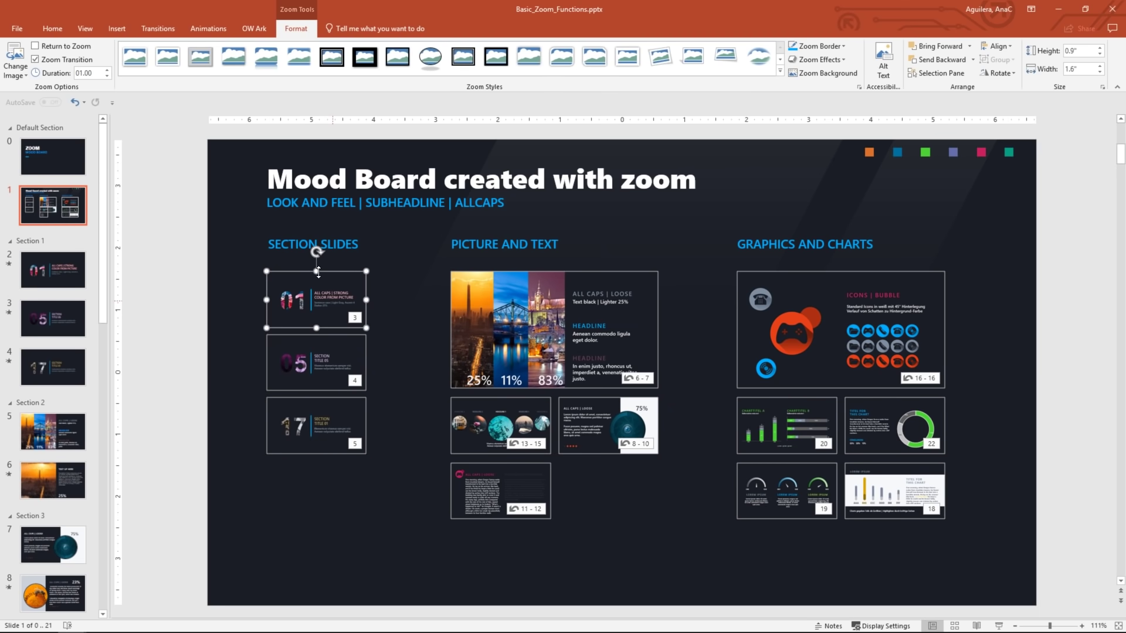
left_click(35, 45)
left_click(297, 366)
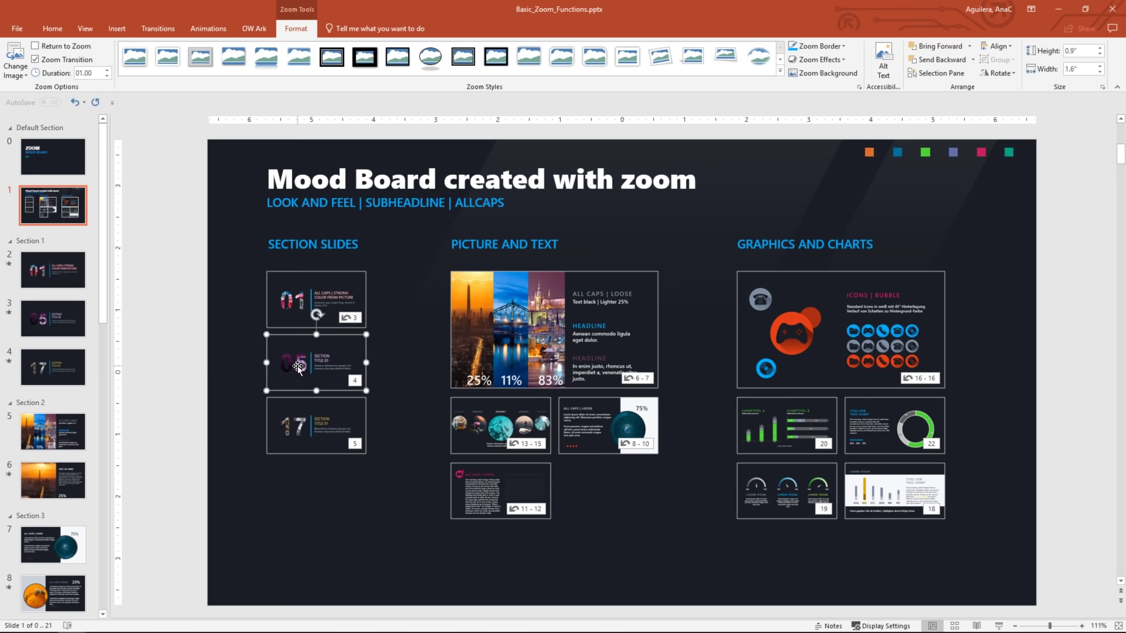
left_click(59, 51)
left_click(286, 411)
left_click(69, 47)
Step: Turn on Return to Zoom for the 20, 22, 19 and 18 zooms, then run the show from this slide
key("Tab")
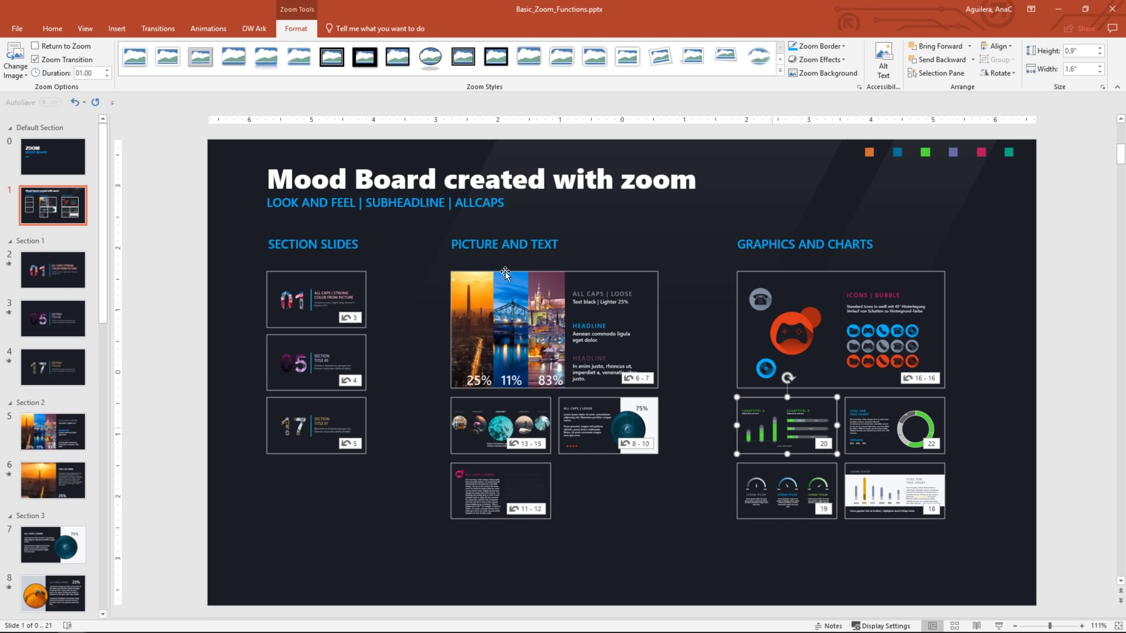
left_click(66, 46)
key("Tab")
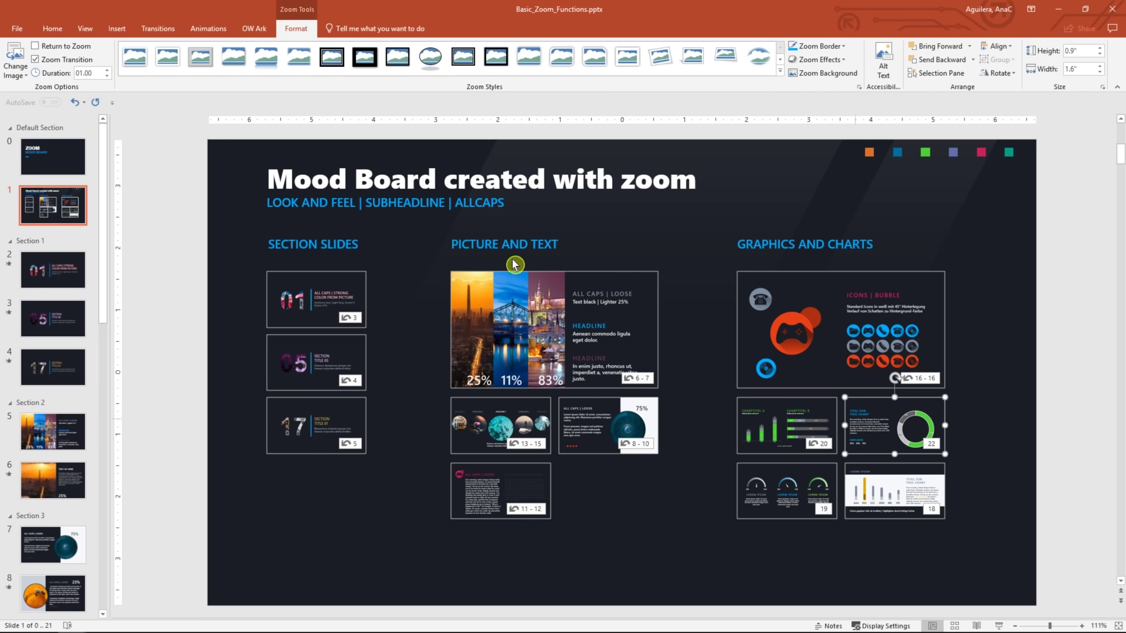
left_click(35, 45)
left_click(817, 496)
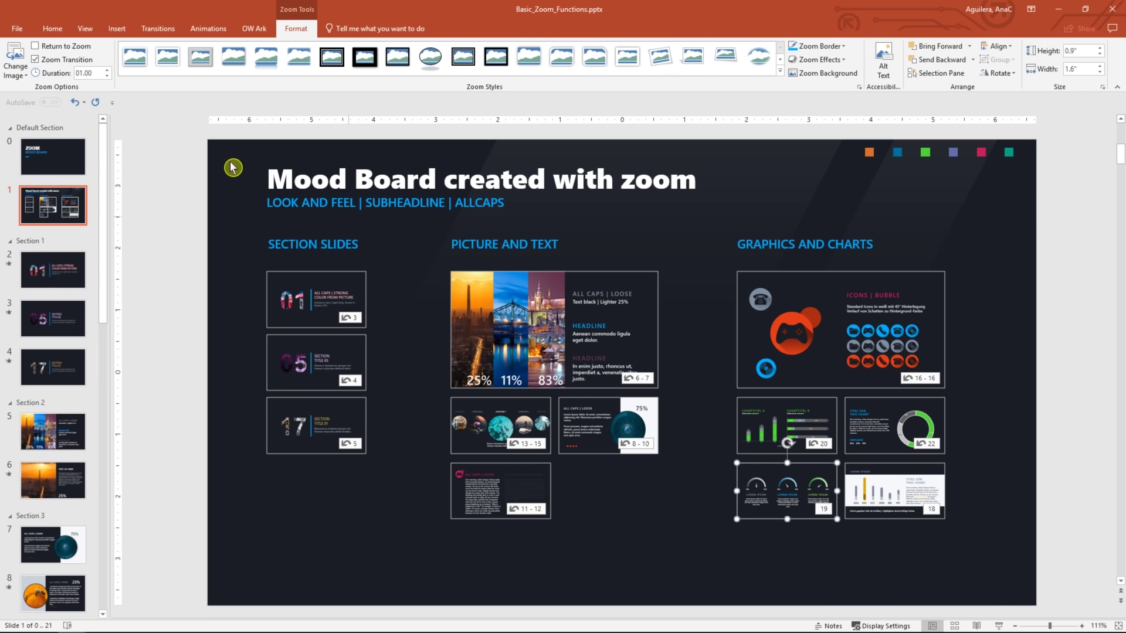
left_click(87, 47)
left_click(916, 497)
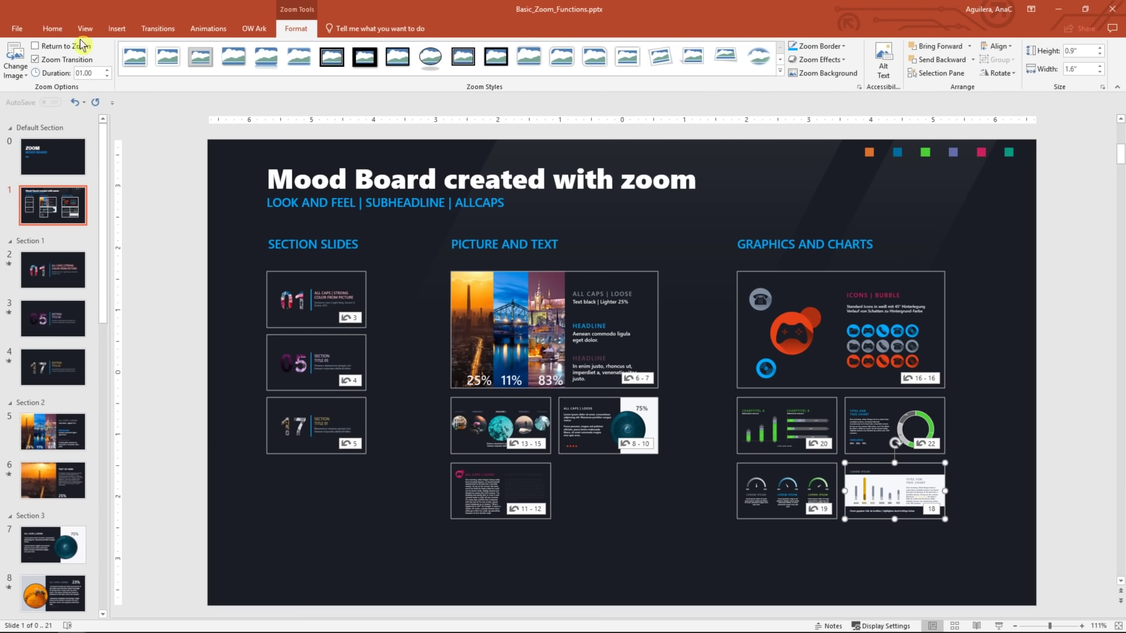
left_click(59, 47)
key("shift+F5")
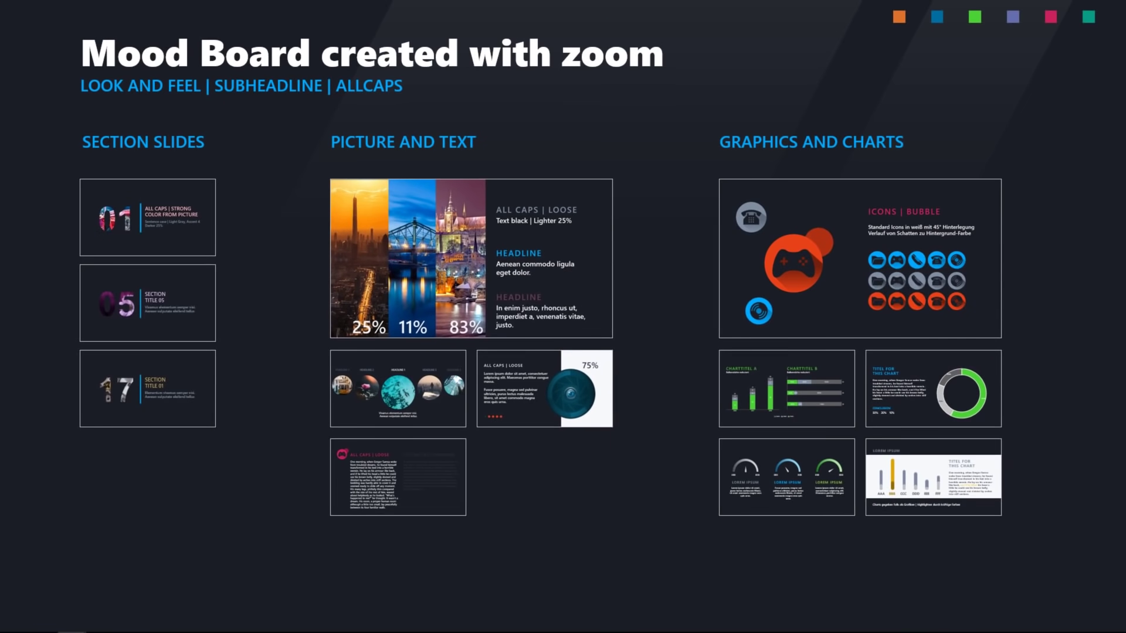
Step: In the show, zoom into the circles slide, advance the carousel twice, open Picture and Text, then end
left_click(403, 393)
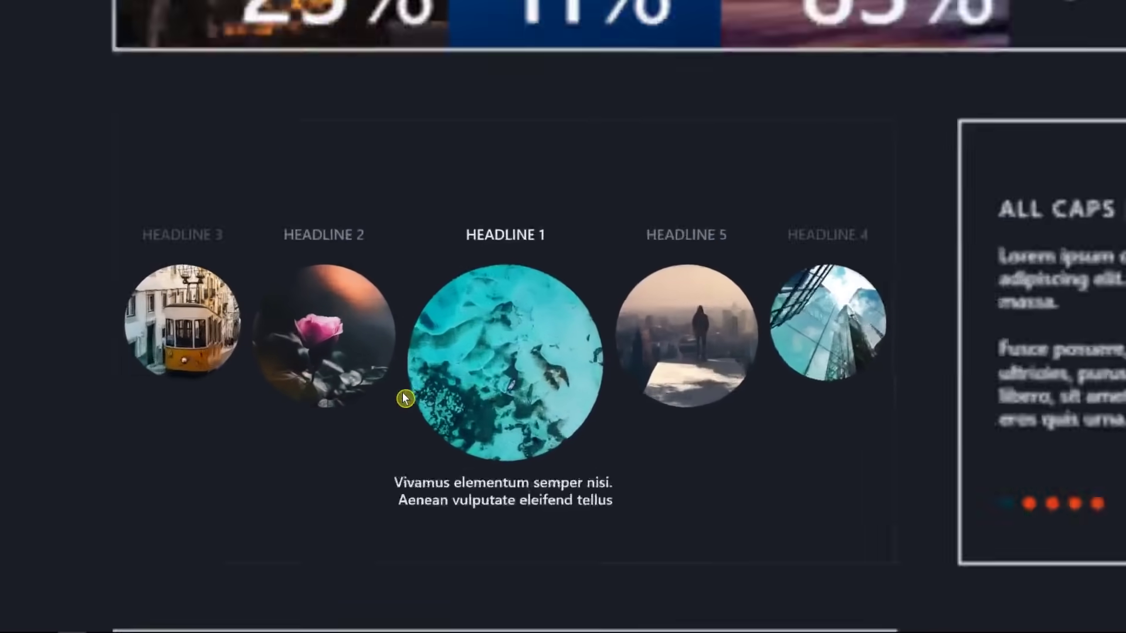
key("Right")
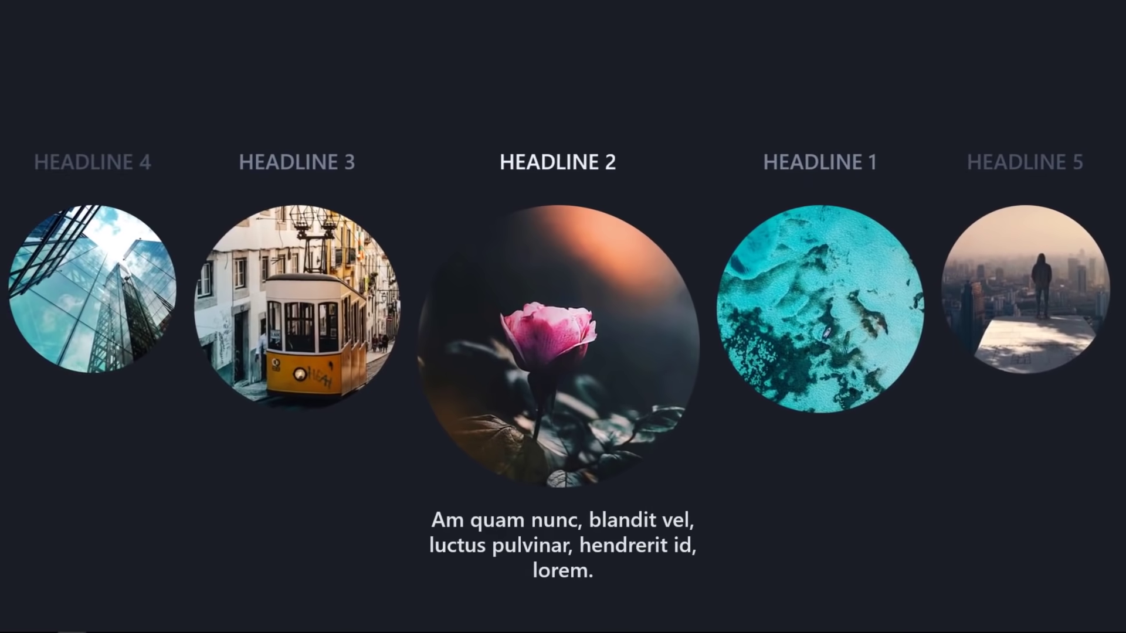
key("Right")
key("Right")
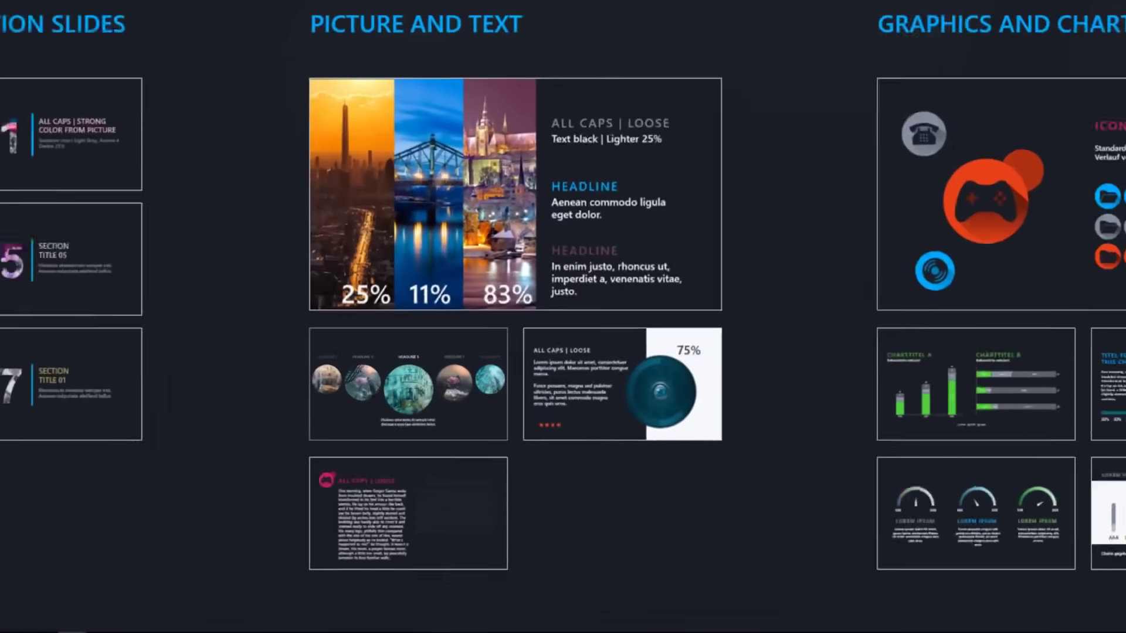
left_click(517, 286)
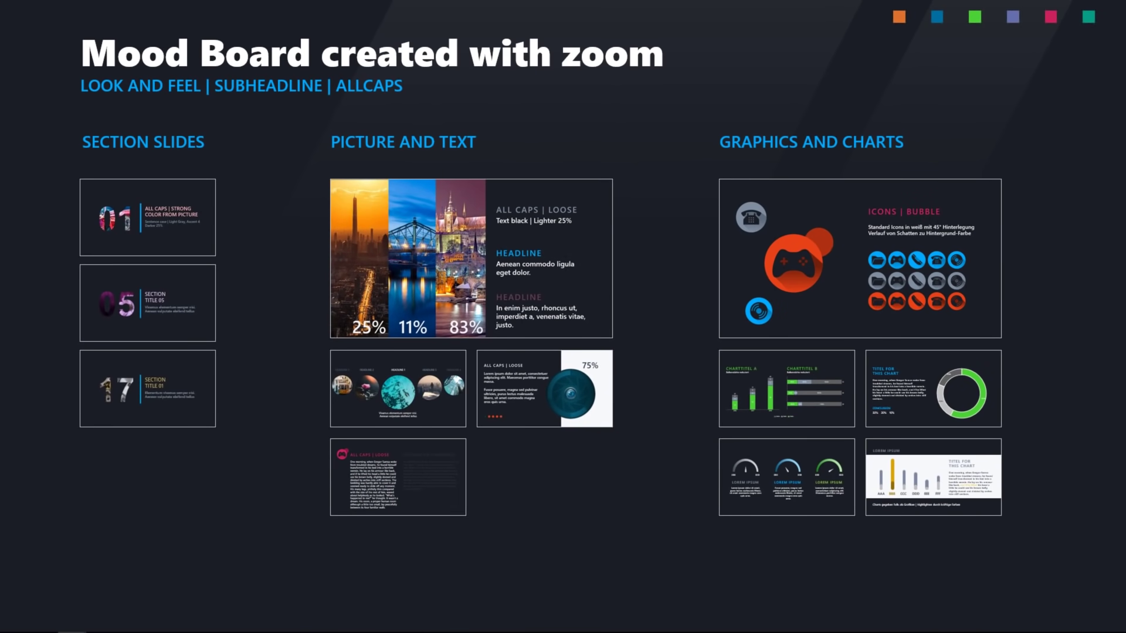
key("Escape")
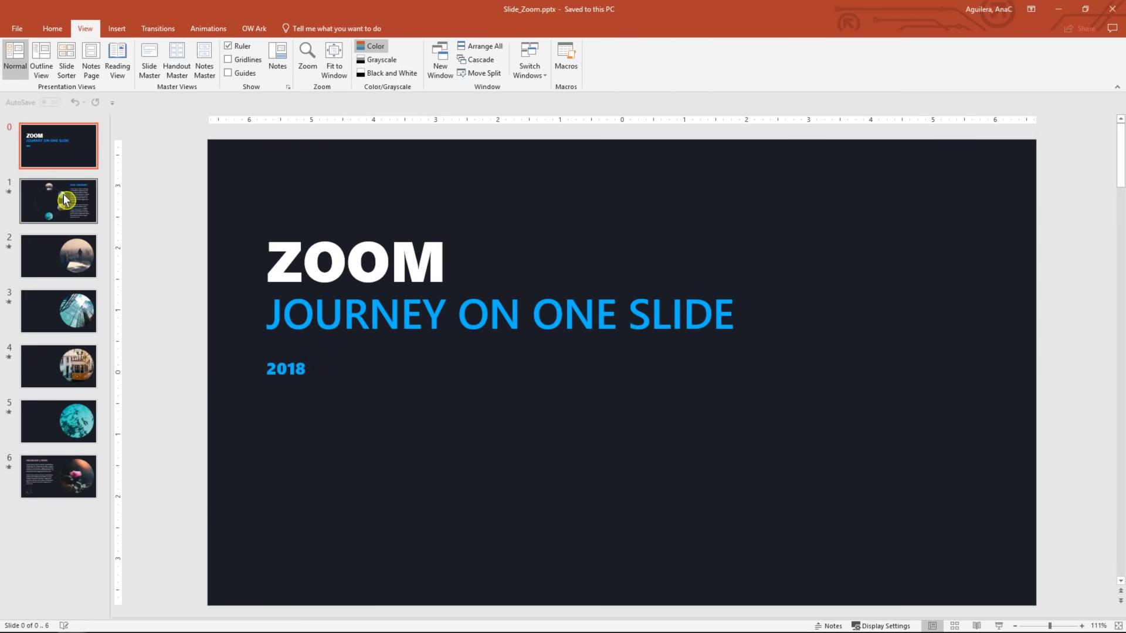
Step: Display the Our Journey slide for editing after checking the rose slide 6
left_click(54, 220)
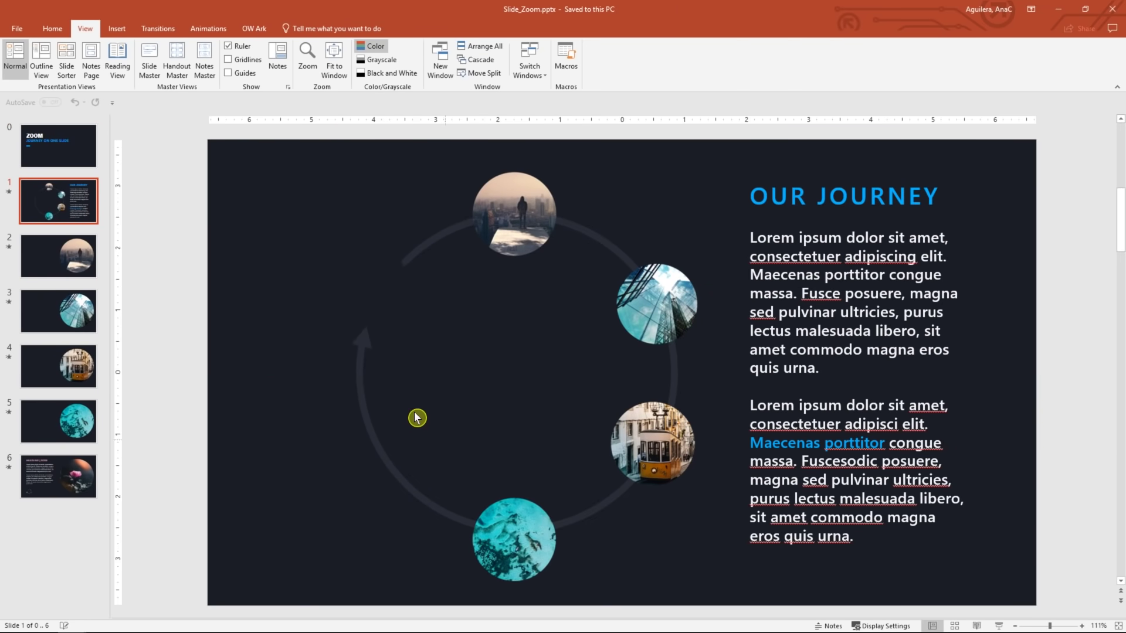
left_click(65, 486)
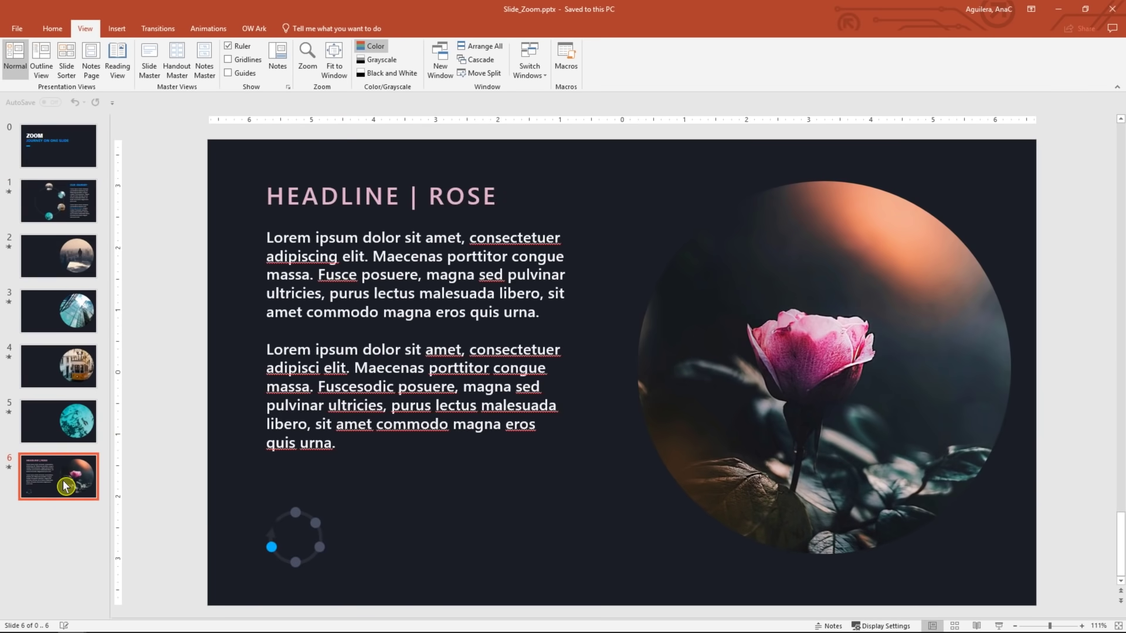
left_click(56, 198)
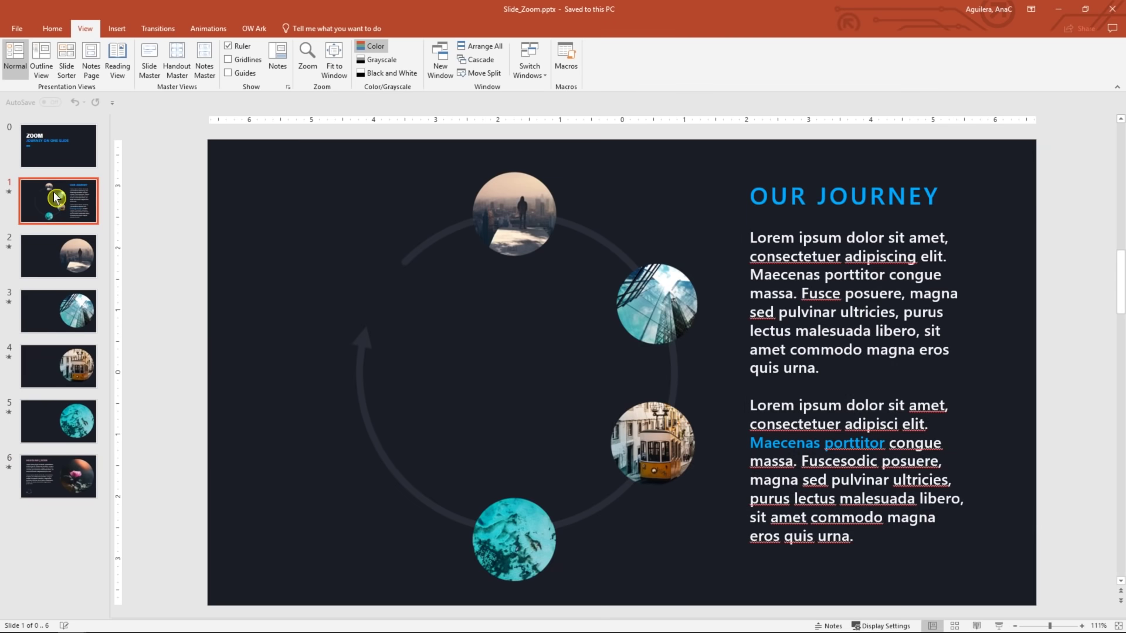
left_click(80, 488)
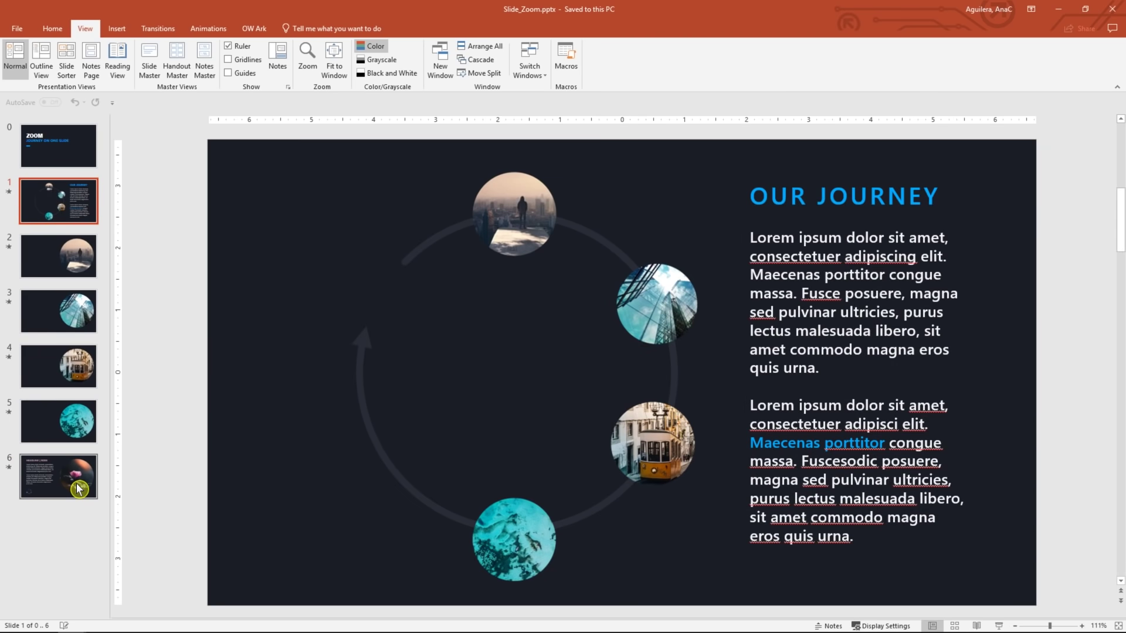
Step: Place a zoom of rose slide 6 on Our Journey, 1.68" high, at the lower left
left_click_drag(80, 488, 398, 465)
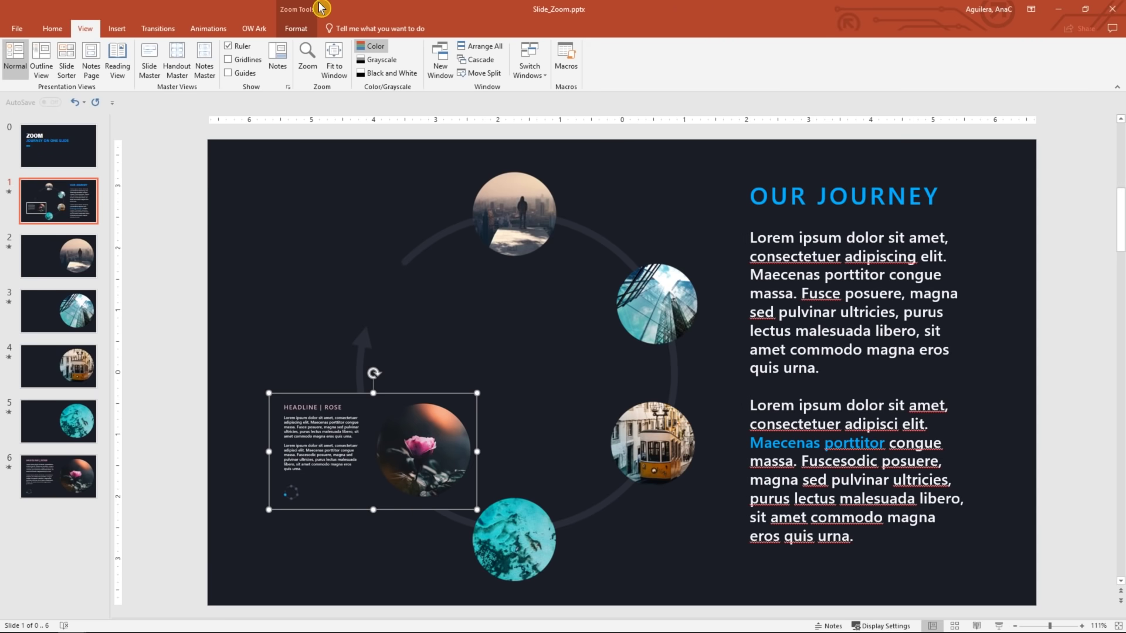
left_click(297, 28)
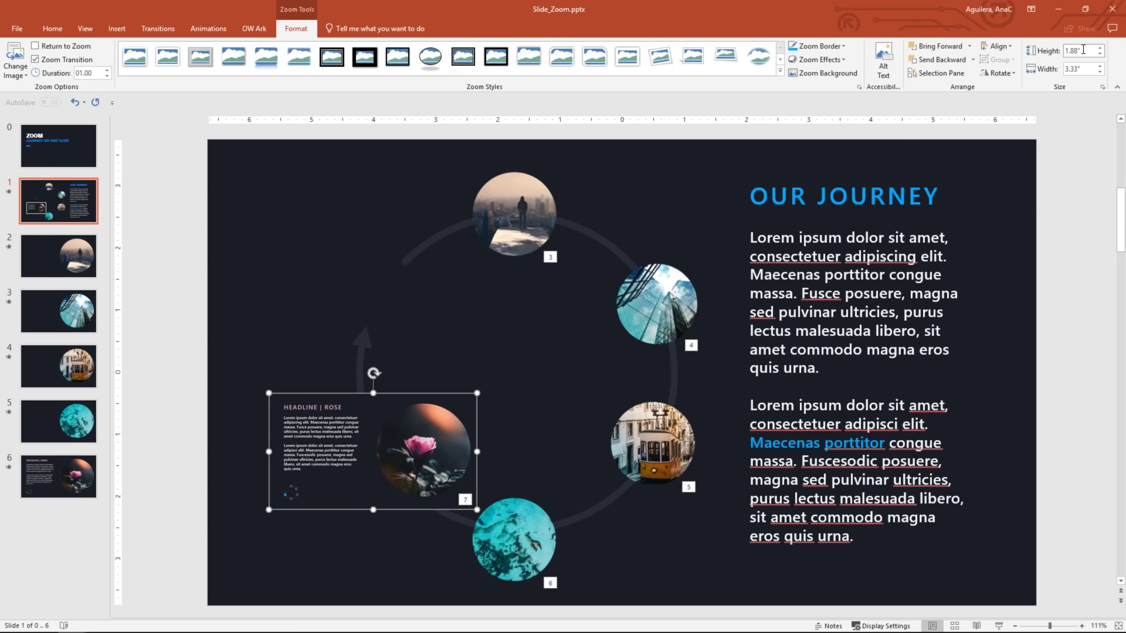
type("1.68")
key("Return")
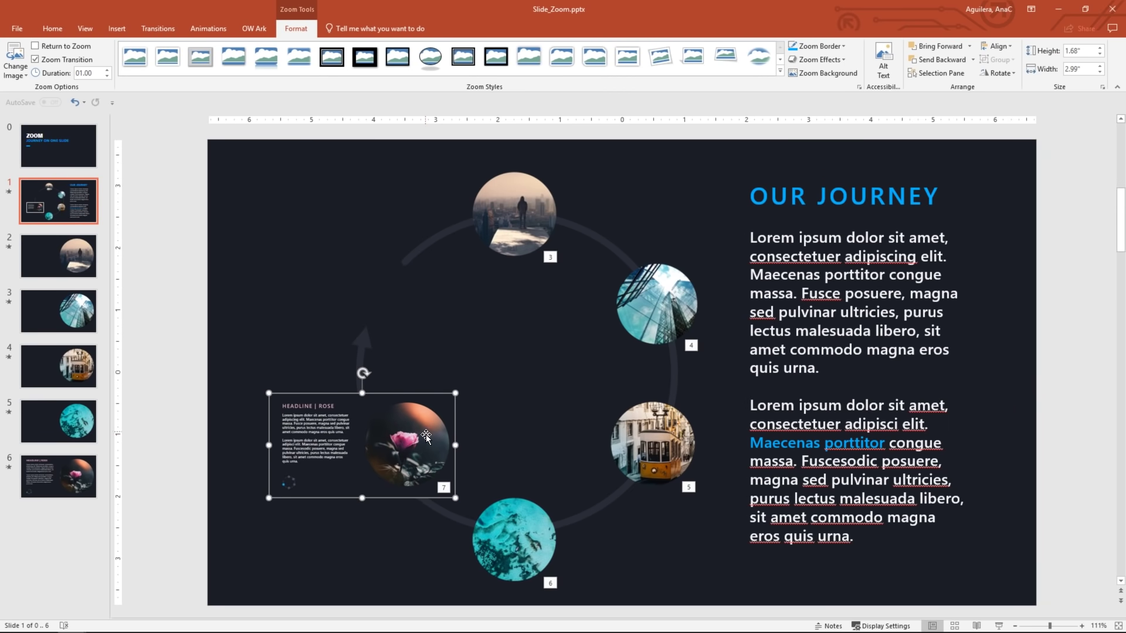
left_click_drag(422, 437, 397, 435)
left_click(313, 354)
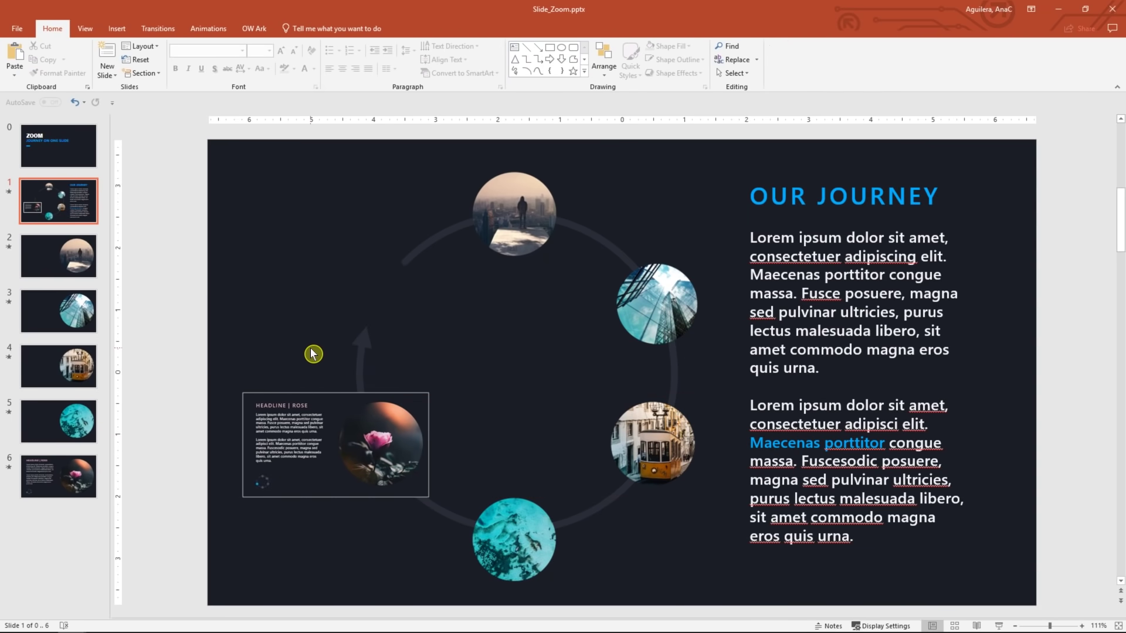
Step: Apply Zoom Background to the rose zoom, then open the HEADLINE | ROSE slide
right_click(306, 443)
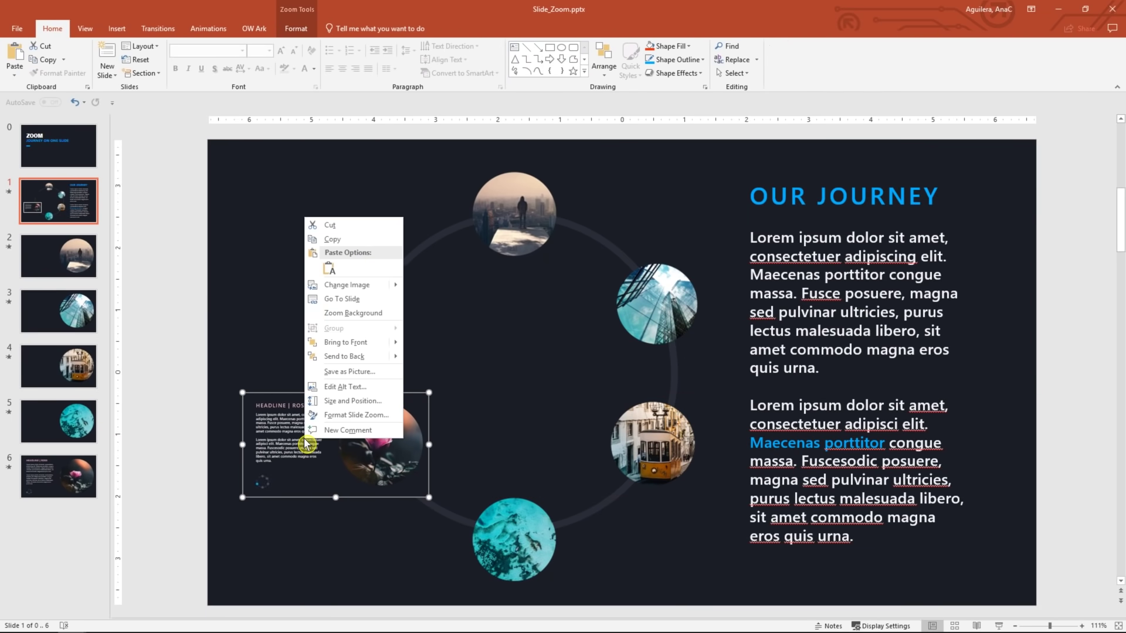
left_click(350, 319)
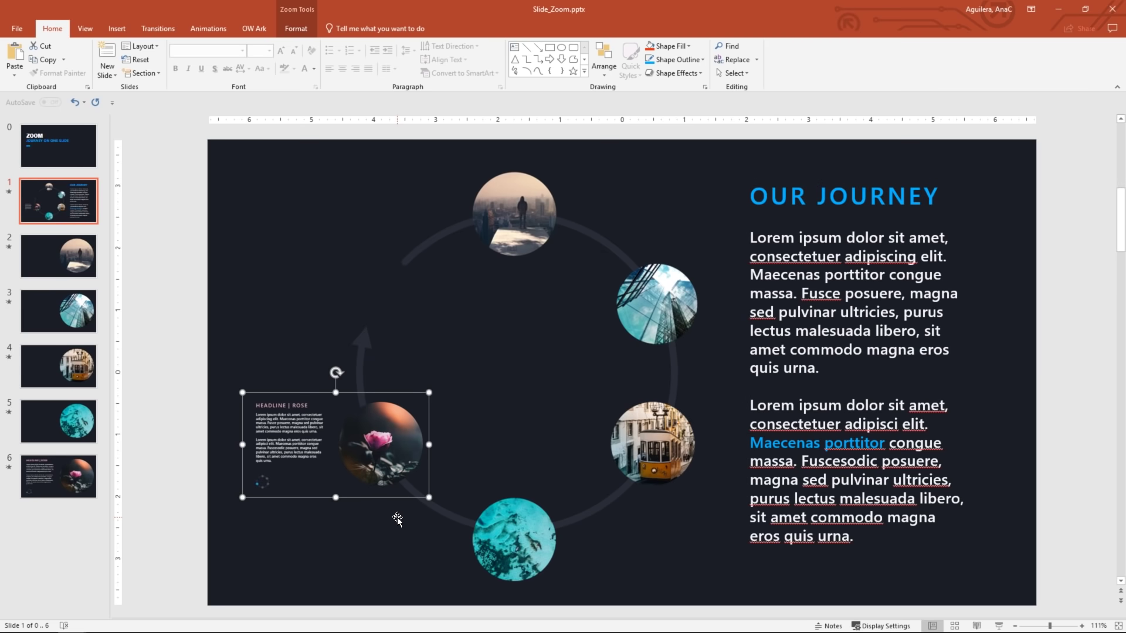
left_click(73, 483)
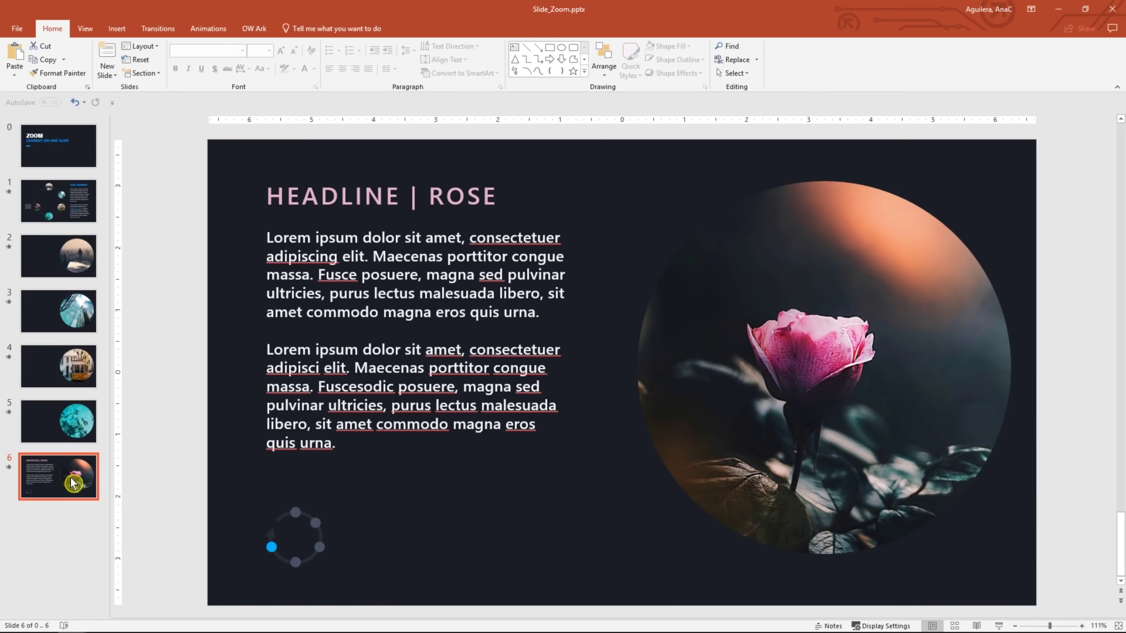
left_click(117, 28)
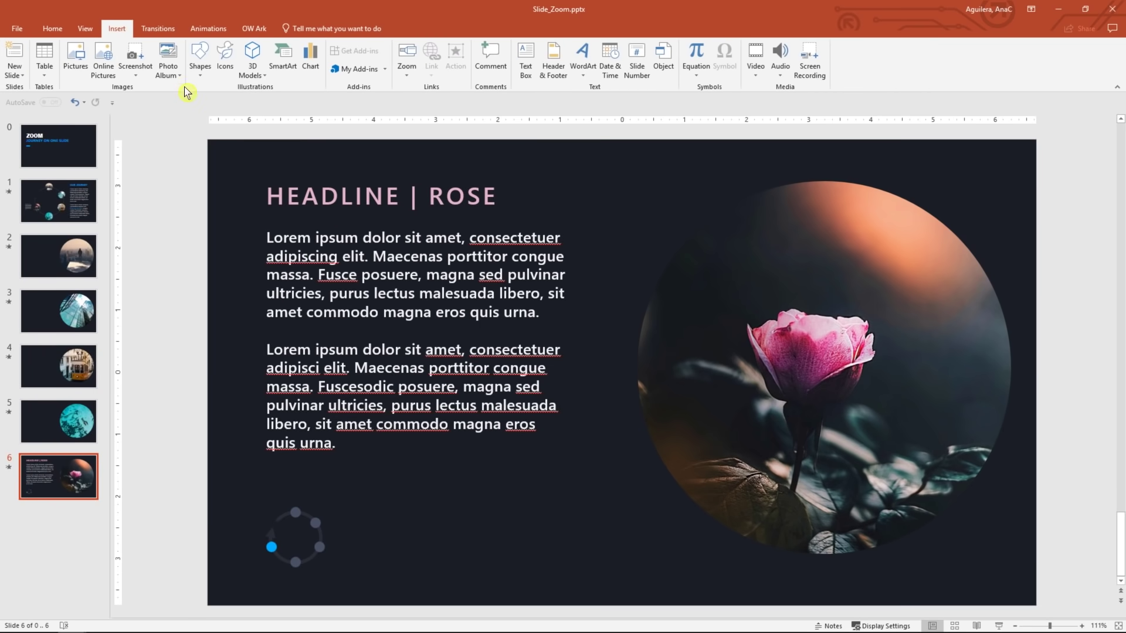
Step: Cover the tracker with an oval that has no outline and the dark background fill
left_click(200, 56)
left_click(244, 107)
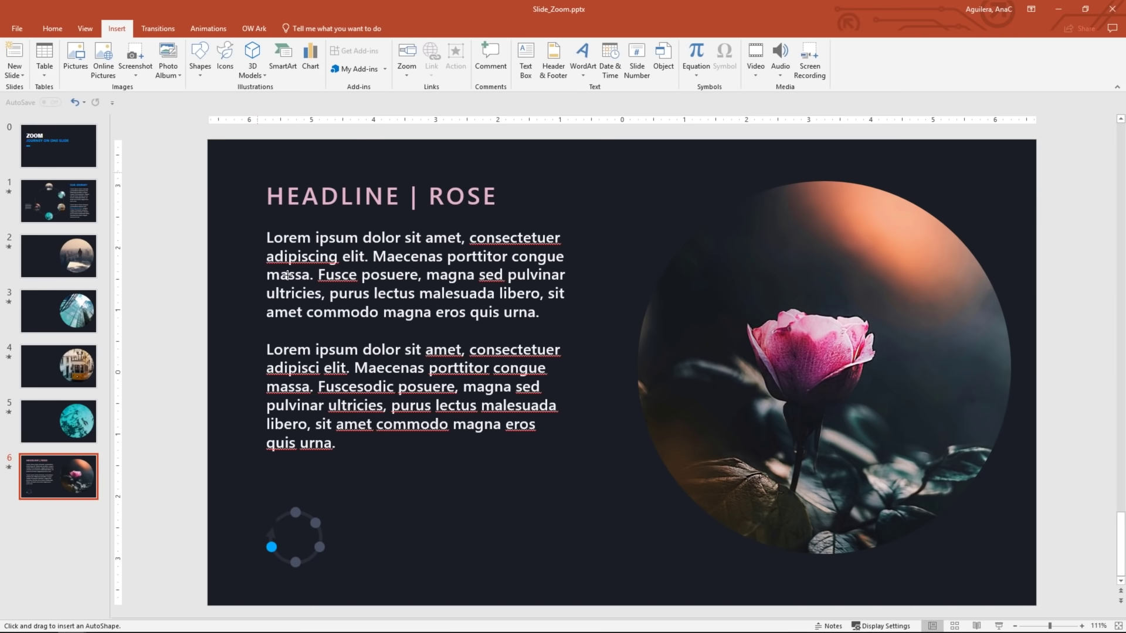
left_click_drag(257, 480, 336, 559)
left_click_drag(282, 514, 282, 531)
right_click(288, 532)
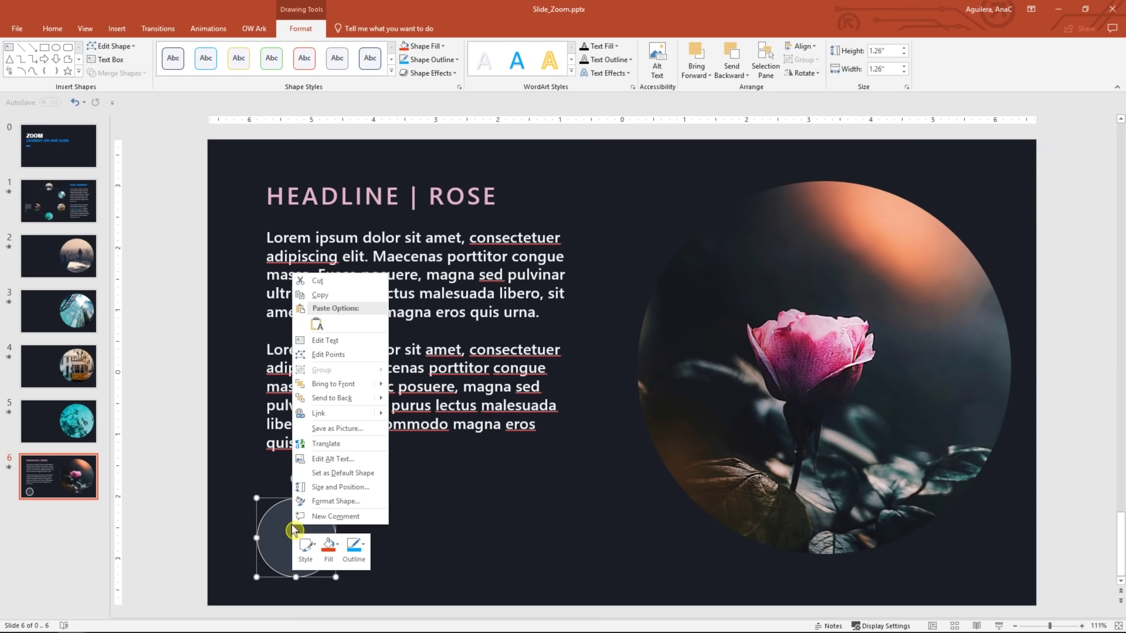
left_click(354, 552)
left_click(376, 469)
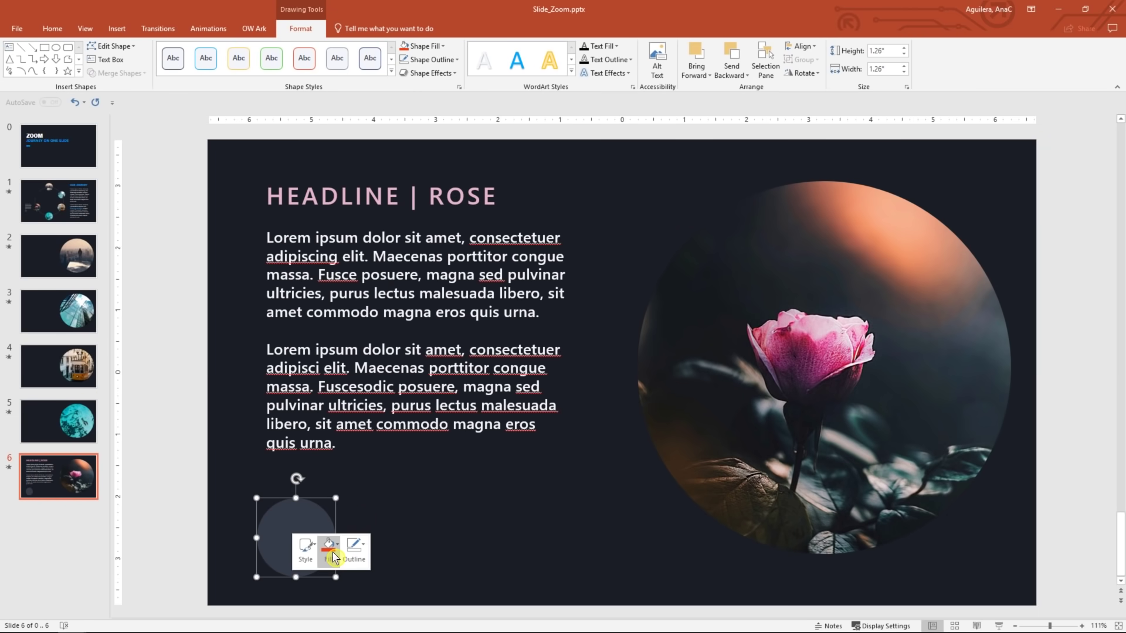
left_click(335, 558)
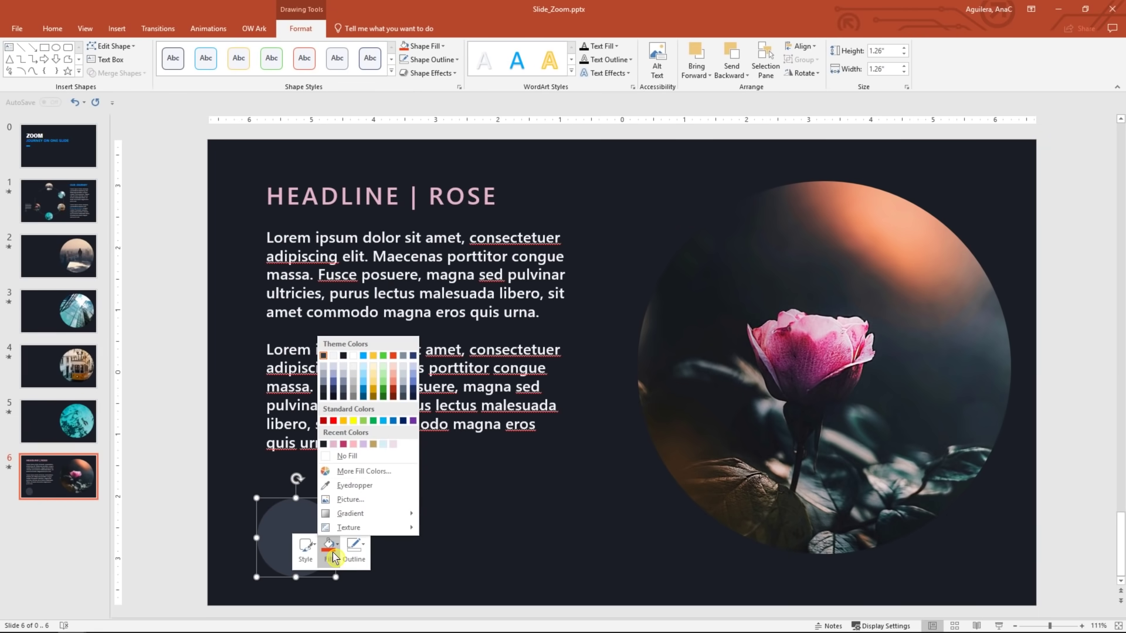
left_click(343, 356)
left_click(453, 492)
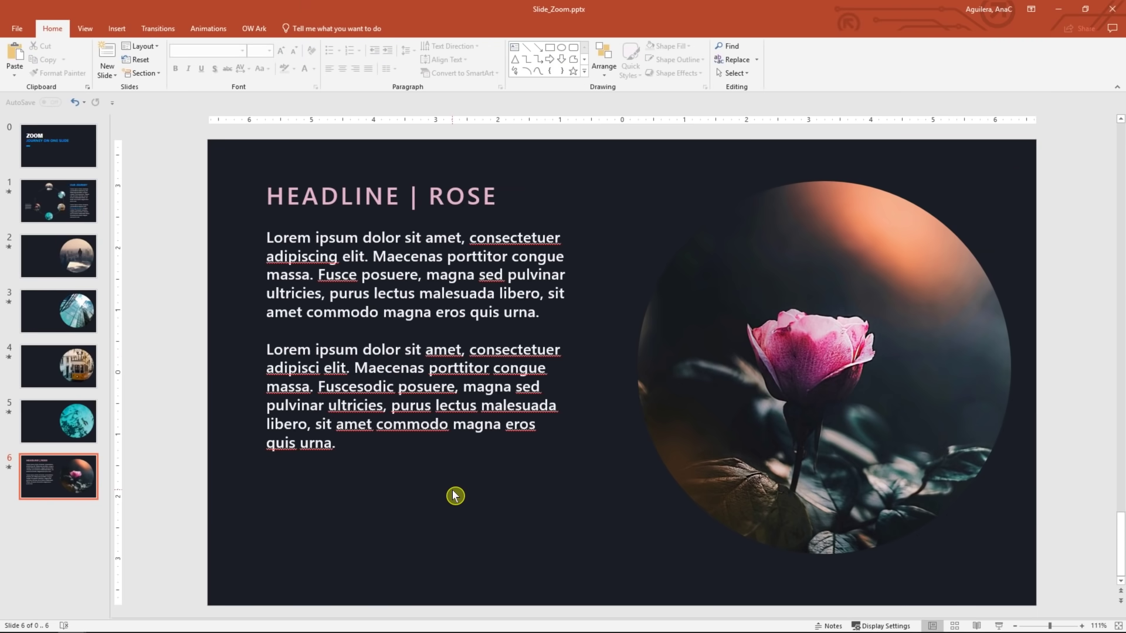
Step: Give the covering circle, Oval 2, a Fade exit animation starting With Previous
left_click(316, 549)
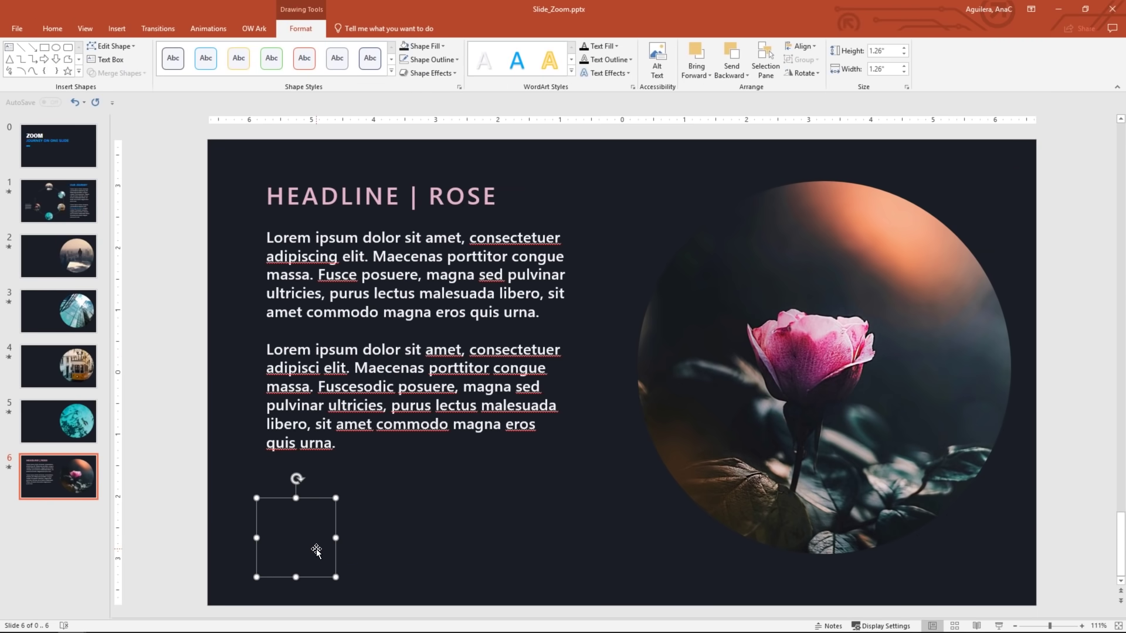
left_click(208, 28)
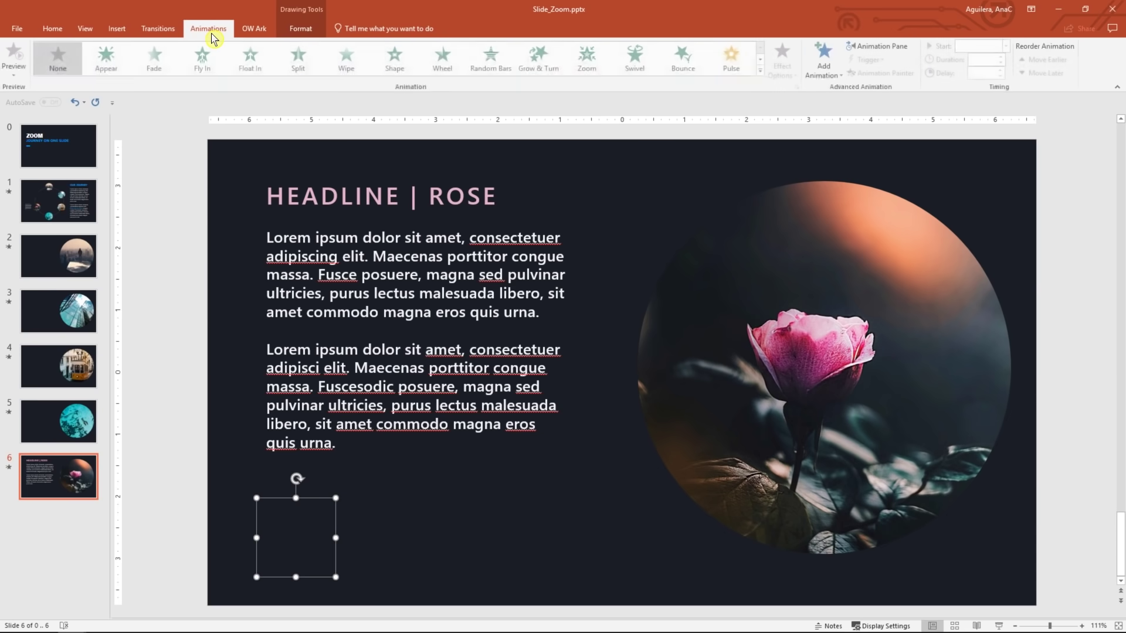
left_click(882, 49)
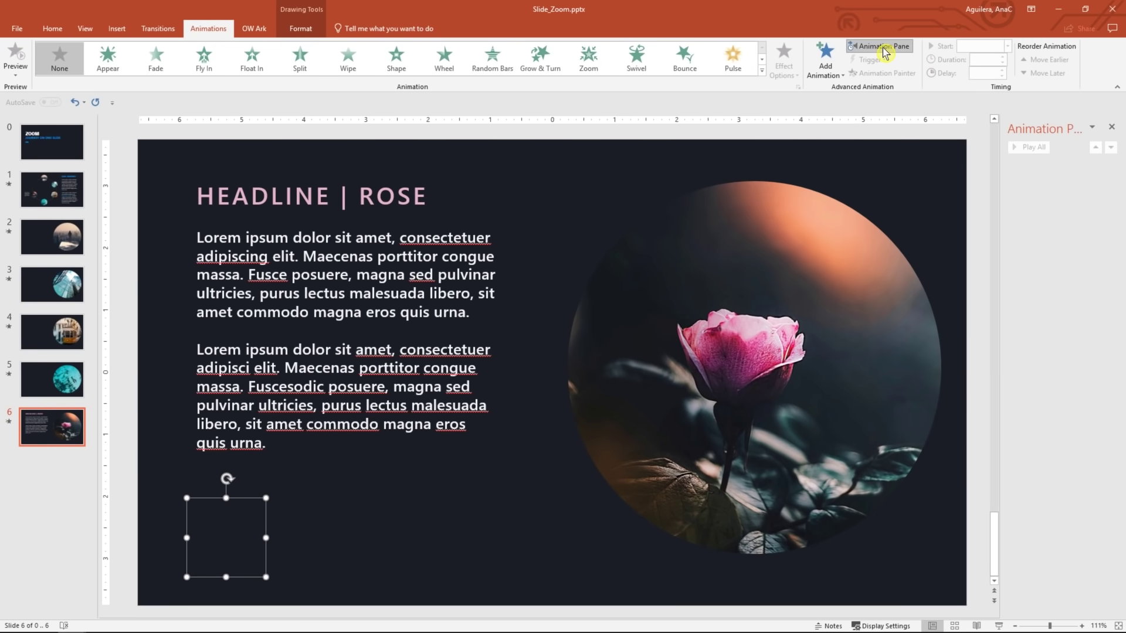
left_click(762, 70)
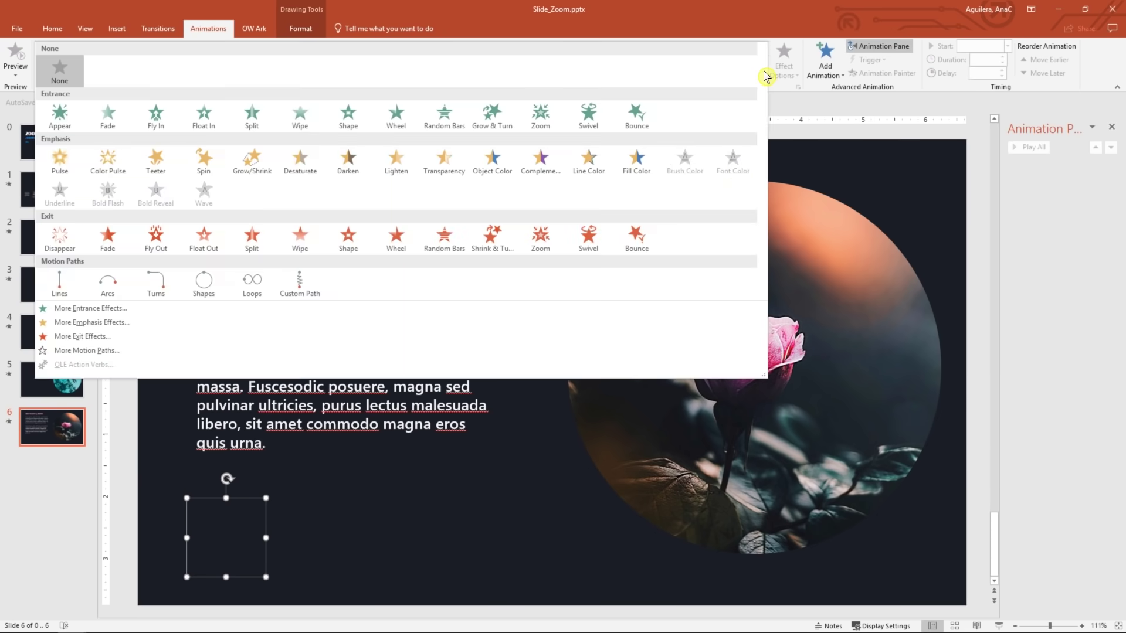
left_click(108, 237)
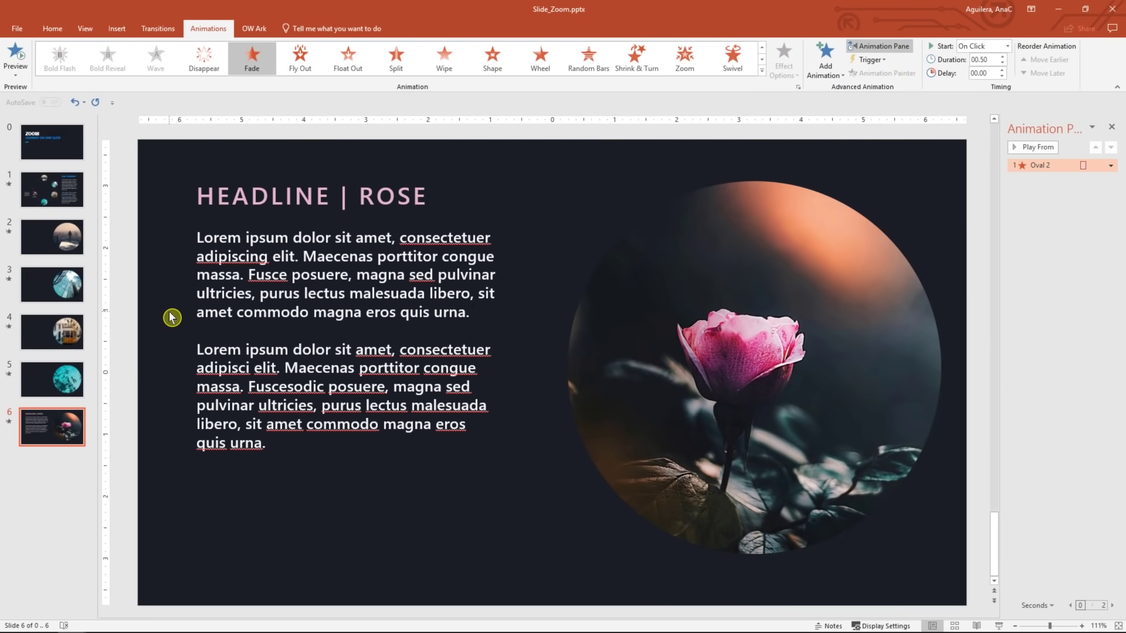
left_click(1007, 46)
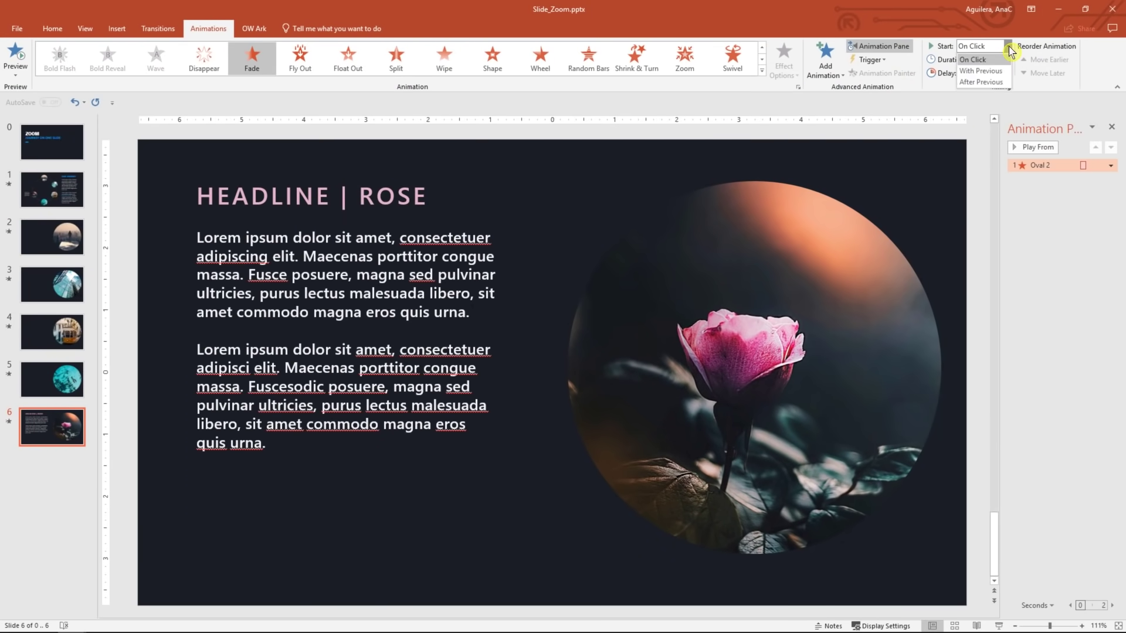
left_click(981, 70)
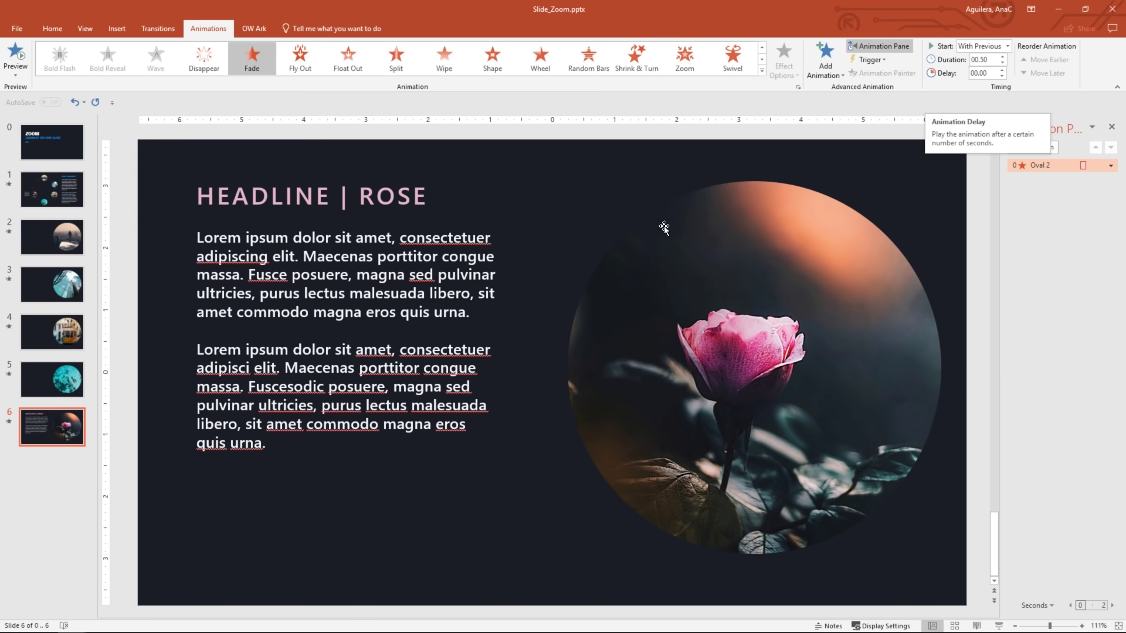
Step: Group the rose headline and body text boxes and move the group off the slide's left edge
left_click(300, 293)
left_click(262, 202, "shift")
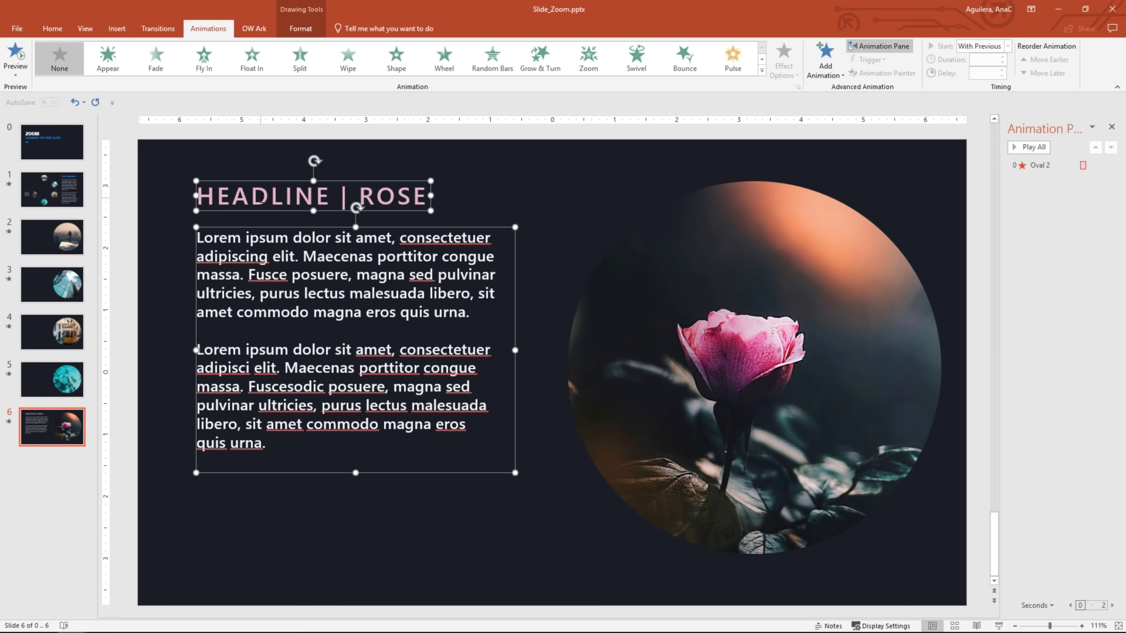
key("ctrl+g")
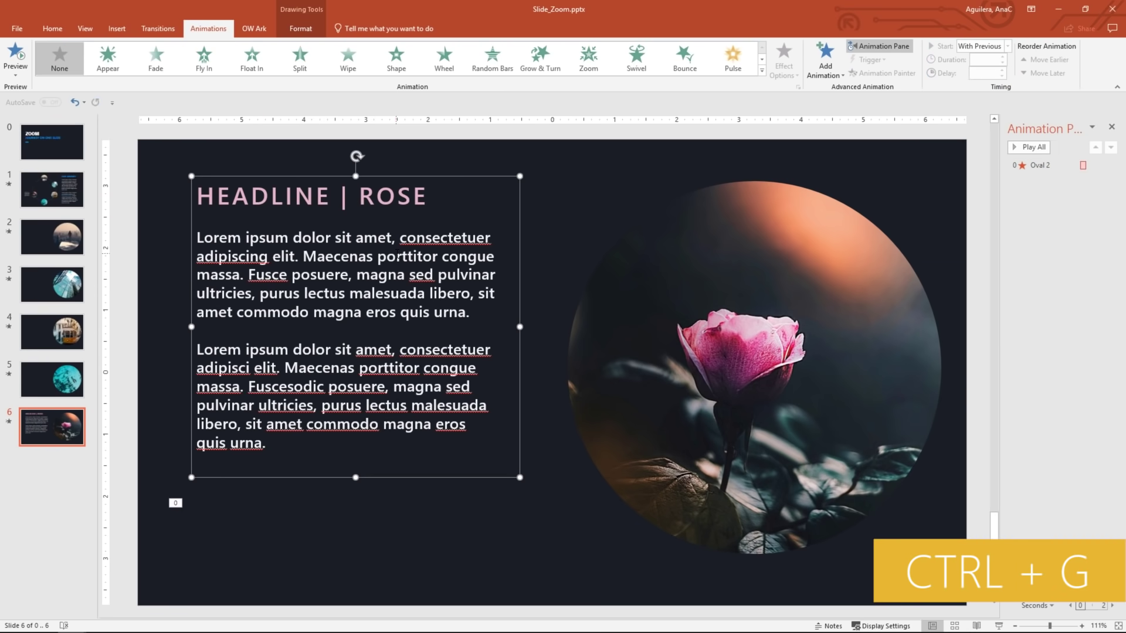
scroll(397, 254, "down", 5)
left_click_drag(490, 252, 251, 278)
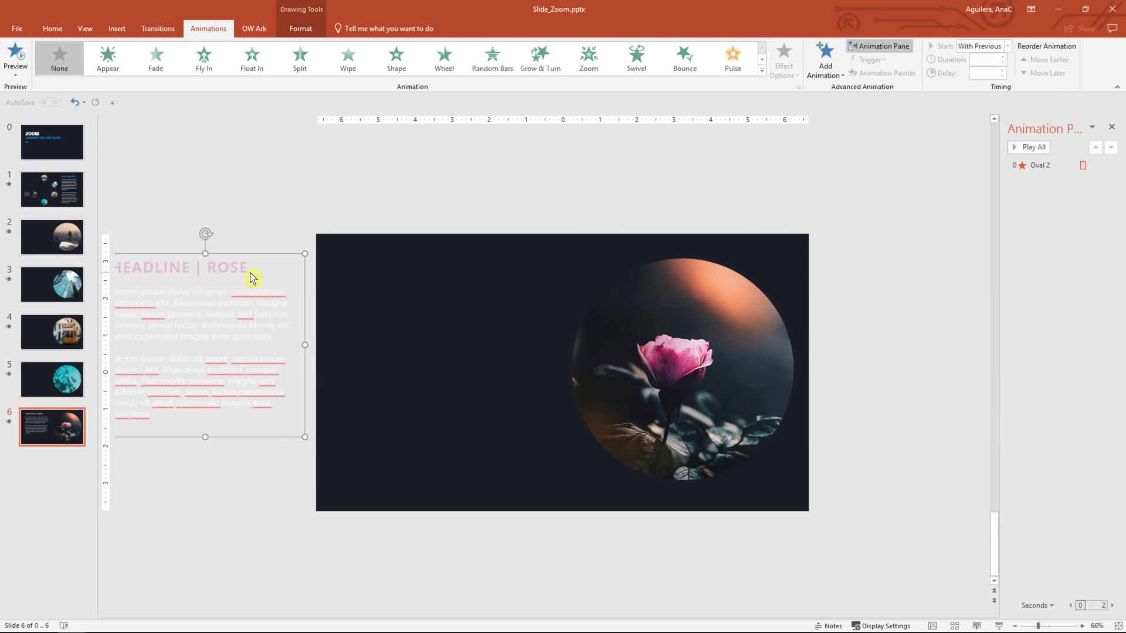
Step: Apply a Lines motion path with direction Right to the text group
left_click(763, 71)
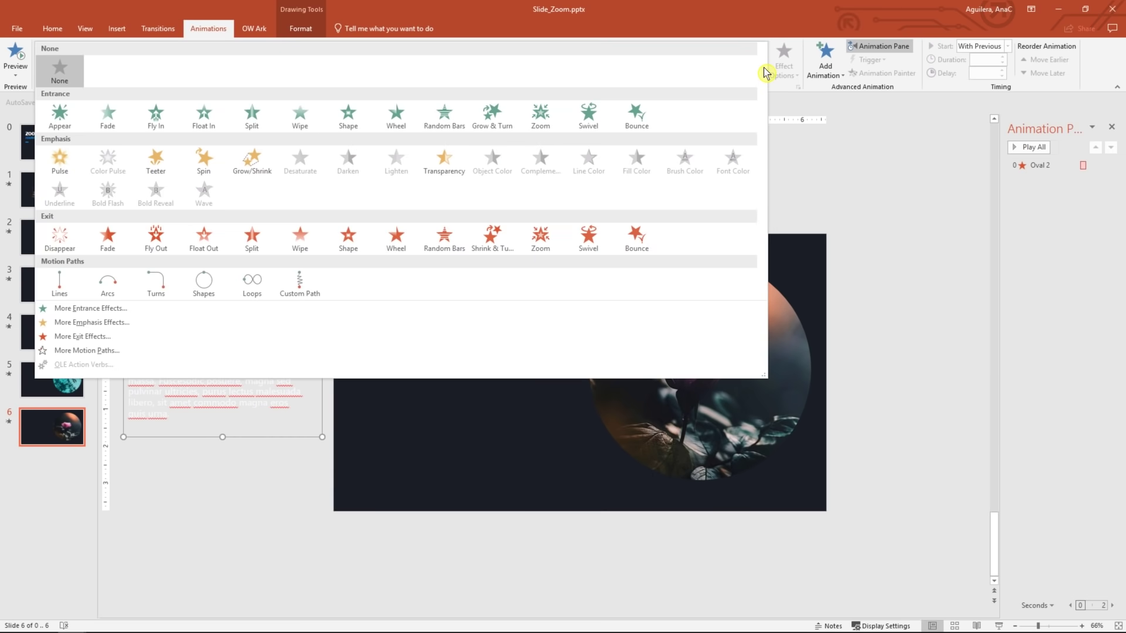
left_click(57, 289)
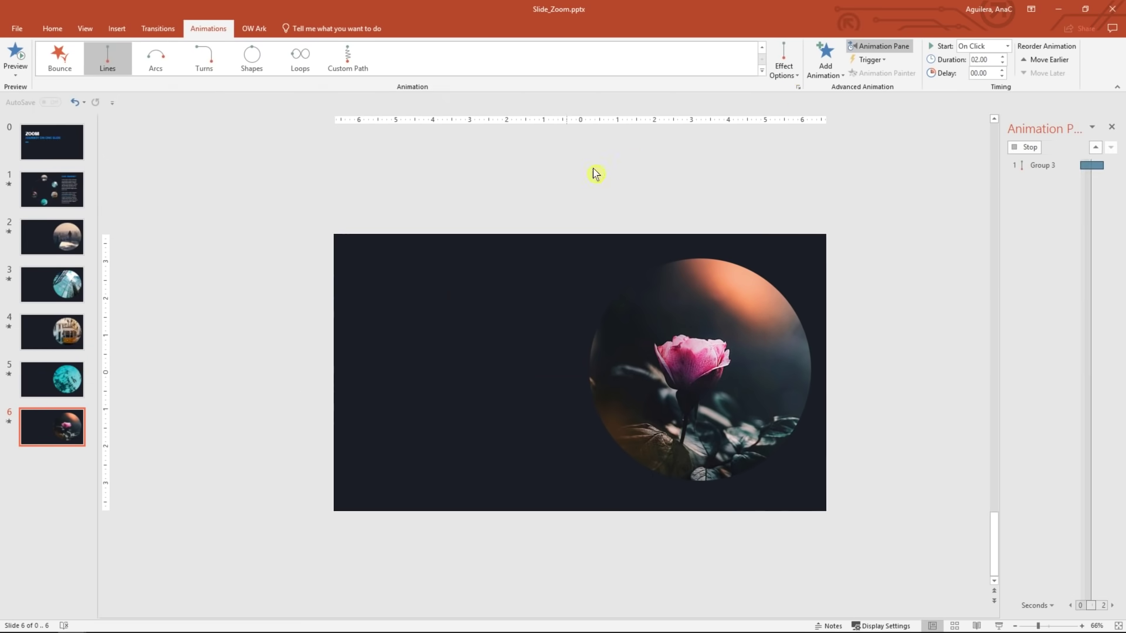
left_click(791, 73)
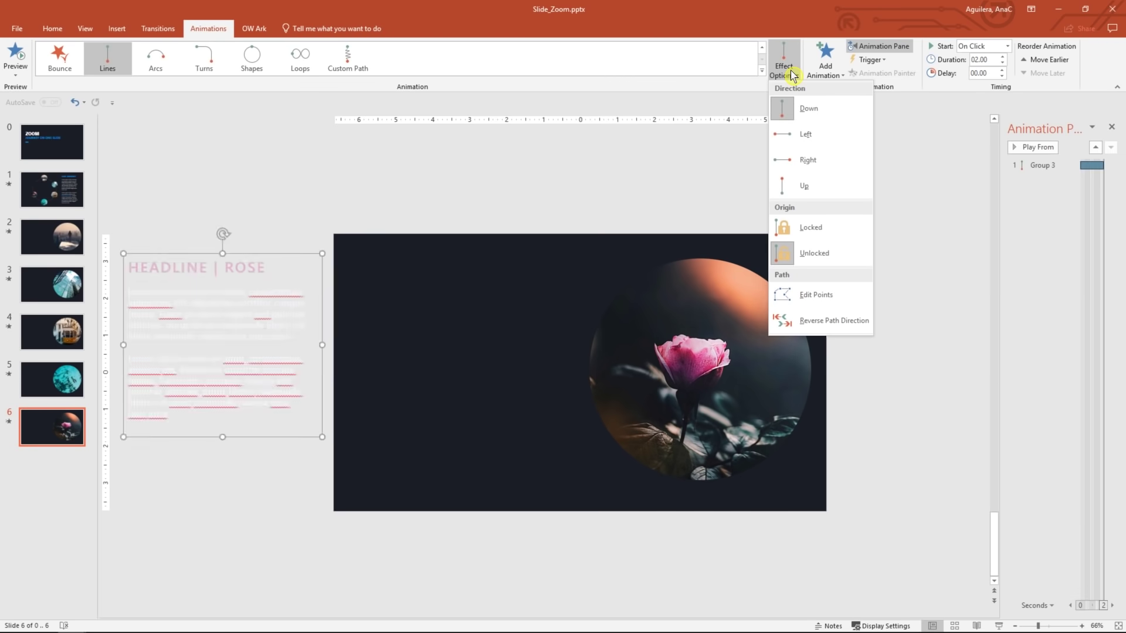
left_click(806, 167)
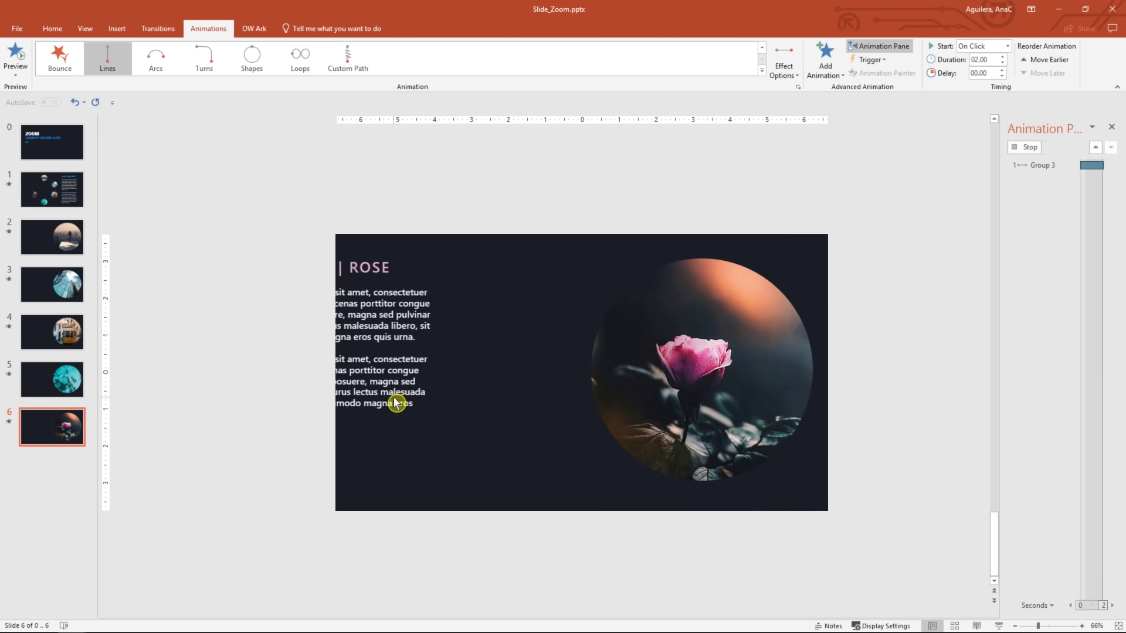
left_click(343, 347)
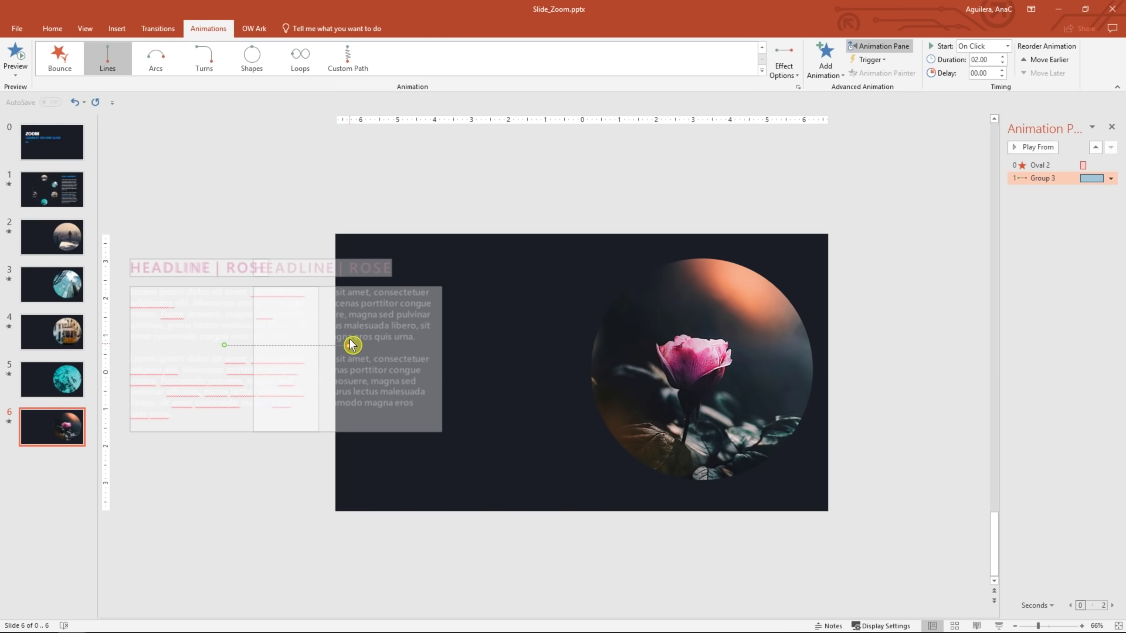
Step: With guides on, drag the motion path's end point into the slide's left area
right_click(344, 225)
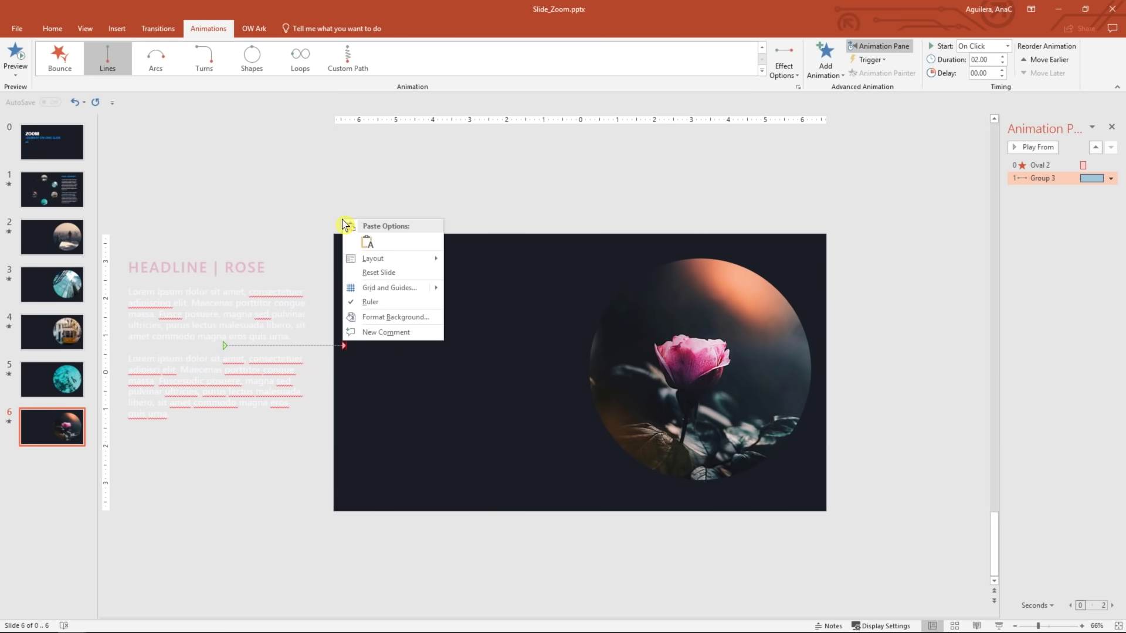
mouse_move(433, 288)
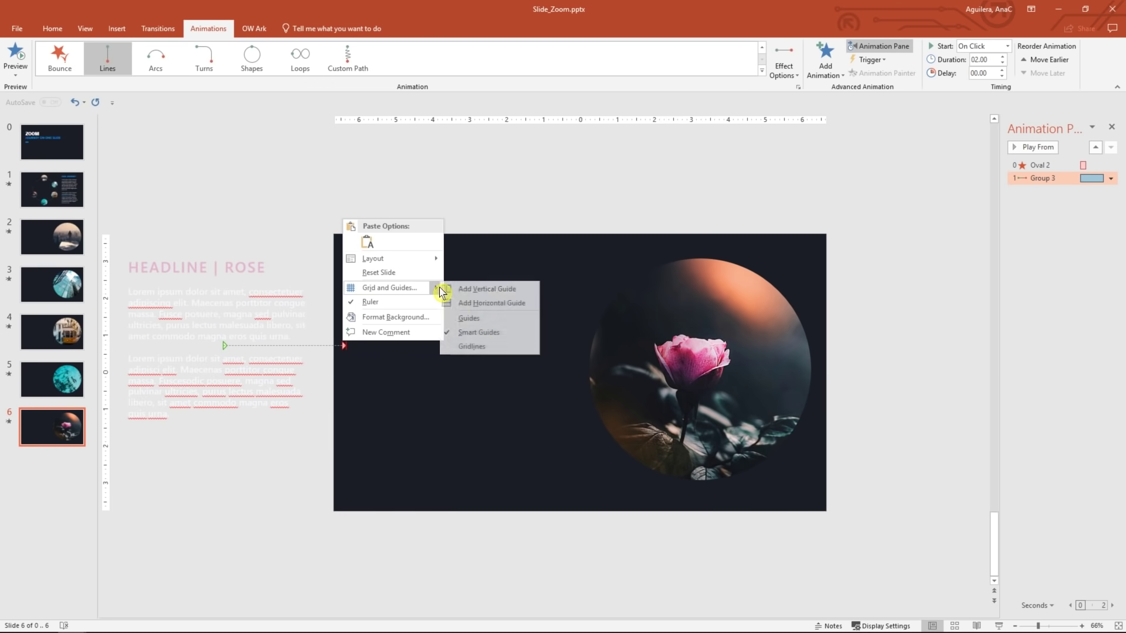
left_click(472, 318)
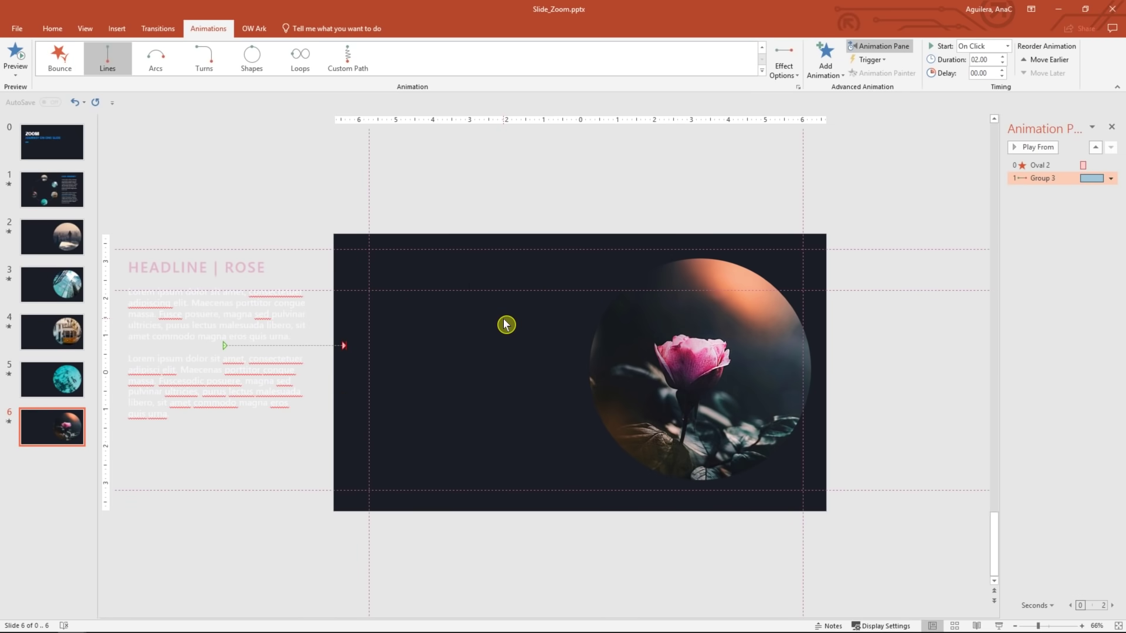
left_click_drag(342, 346, 347, 346)
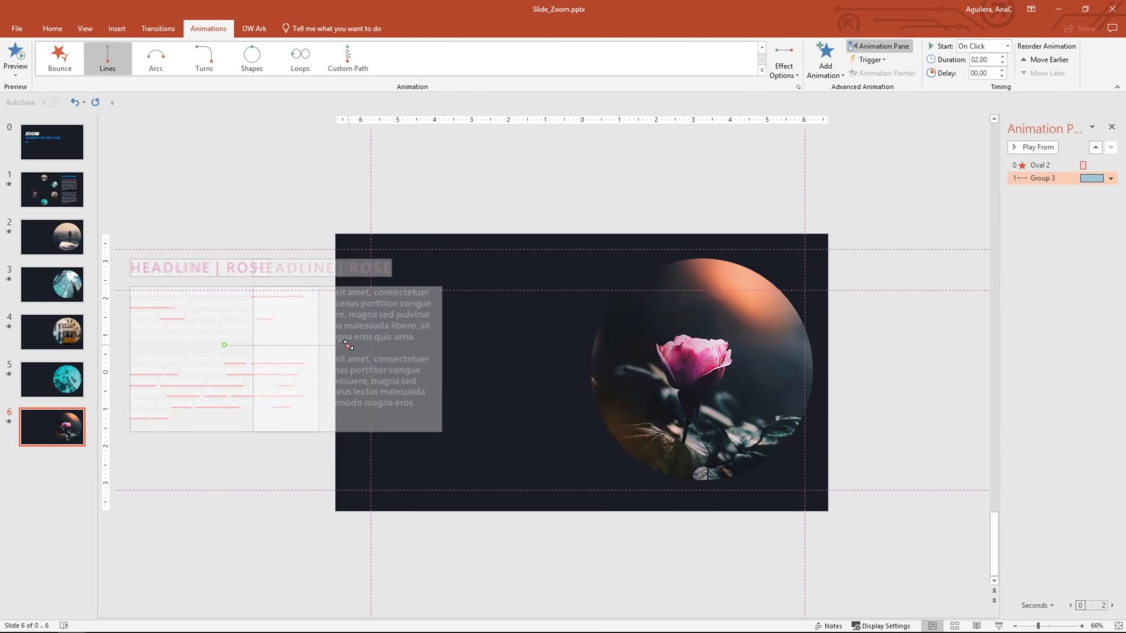
left_click_drag(349, 345, 464, 347)
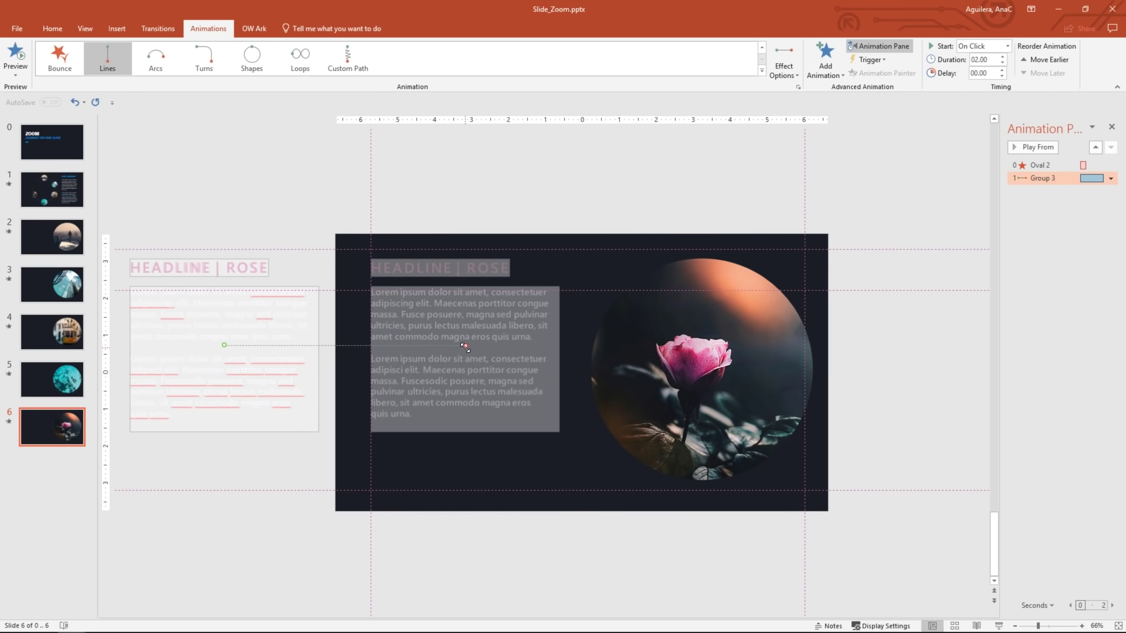
Step: Turn guides off and set the text motion to start With Previous
right_click(435, 210)
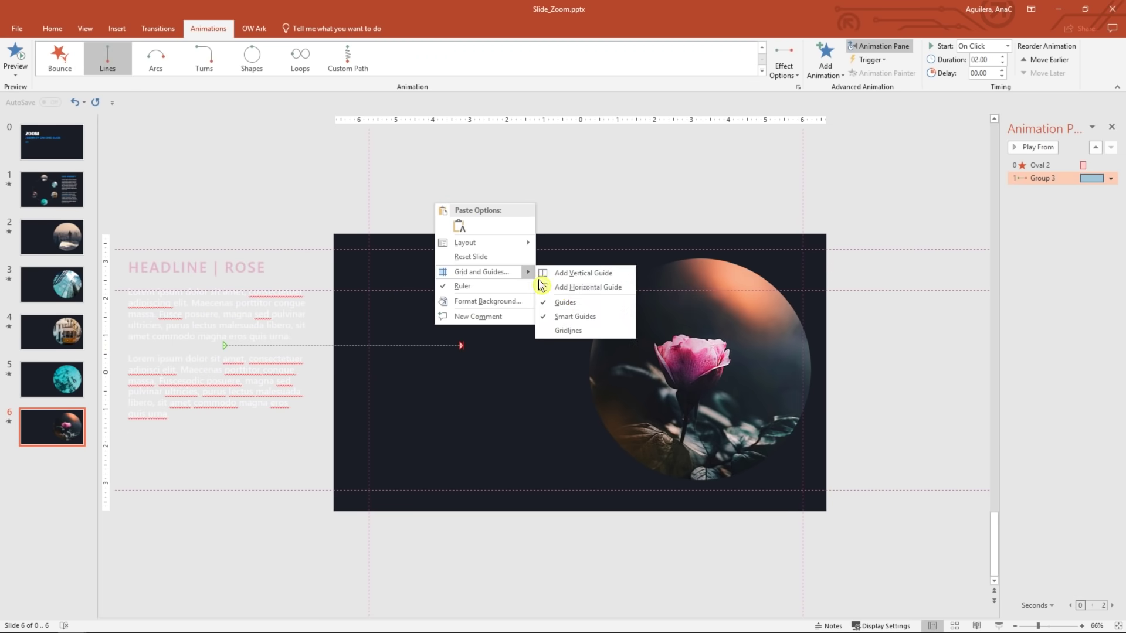
left_click(556, 300)
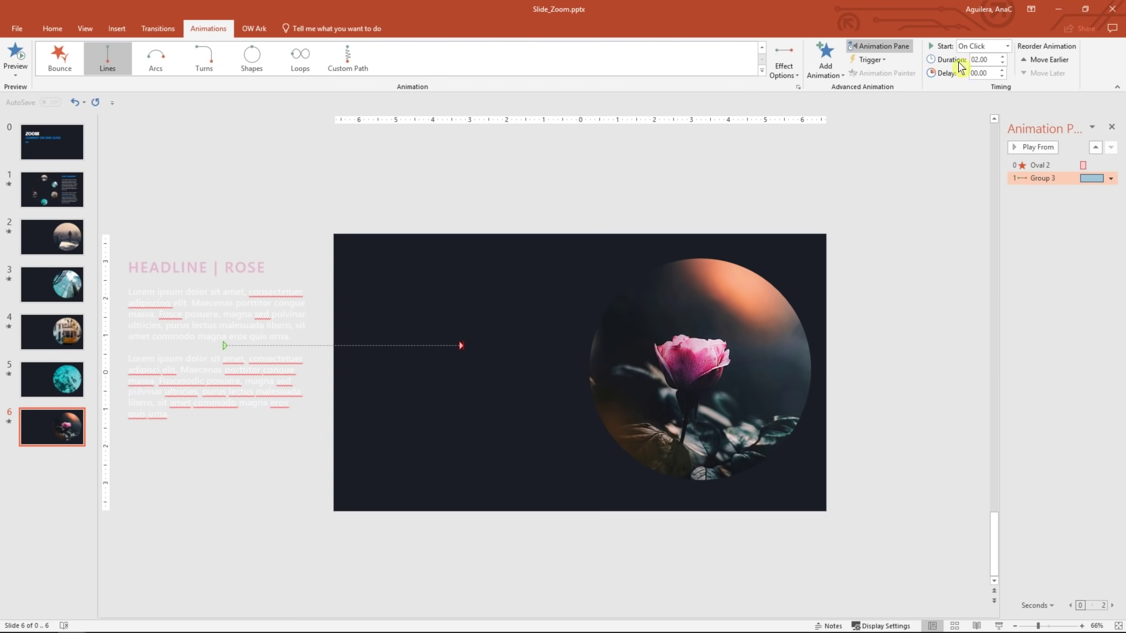
left_click(1008, 47)
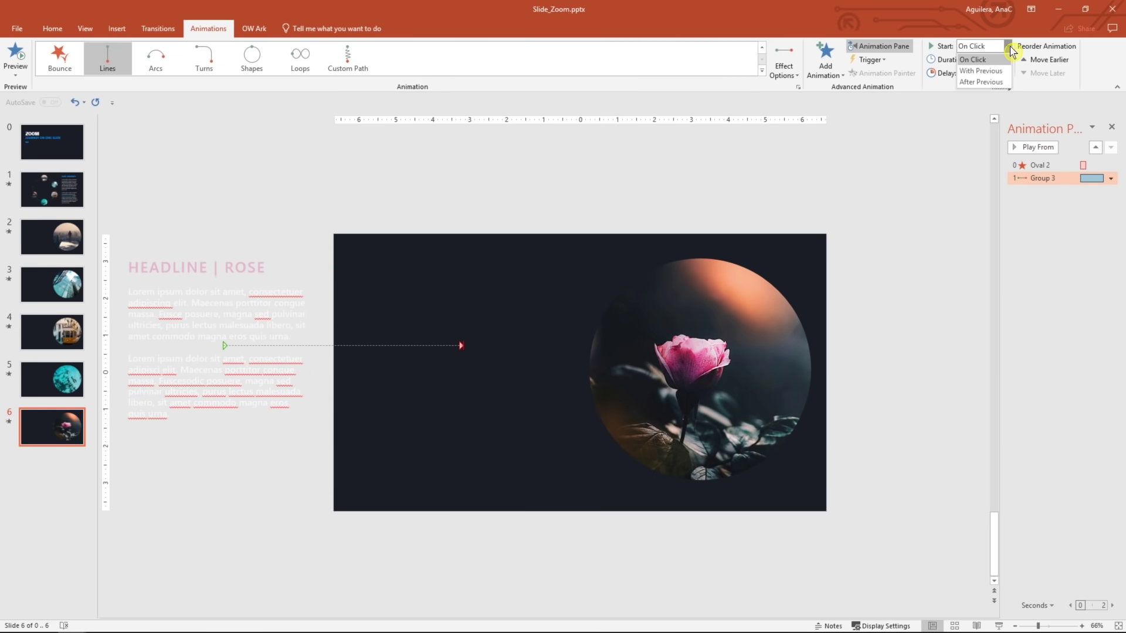
left_click(1005, 71)
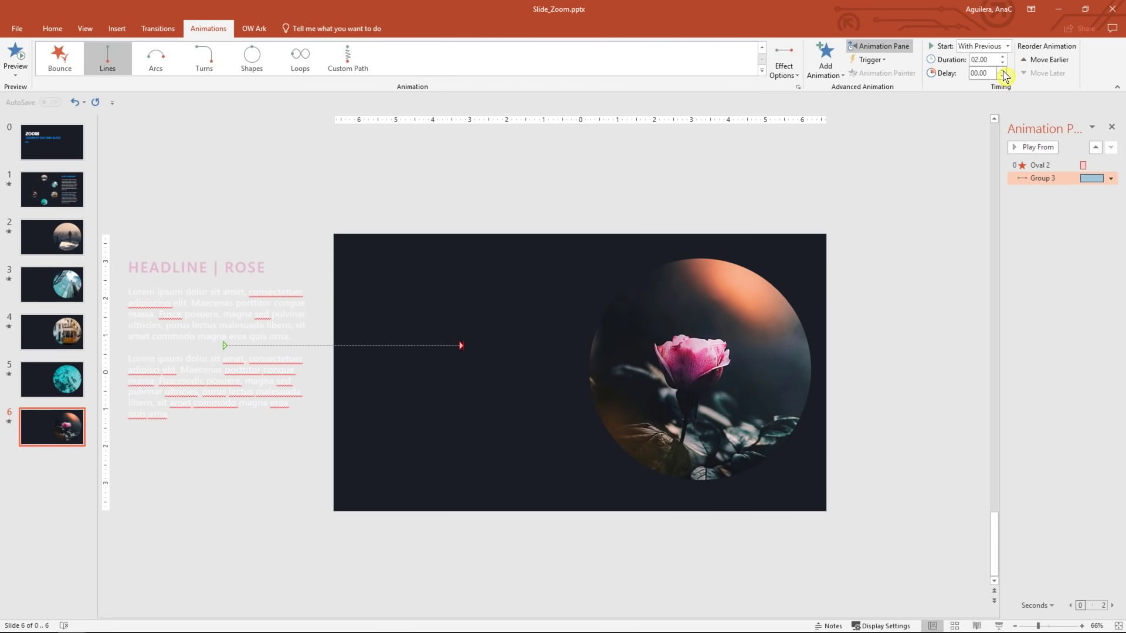
left_click(900, 186)
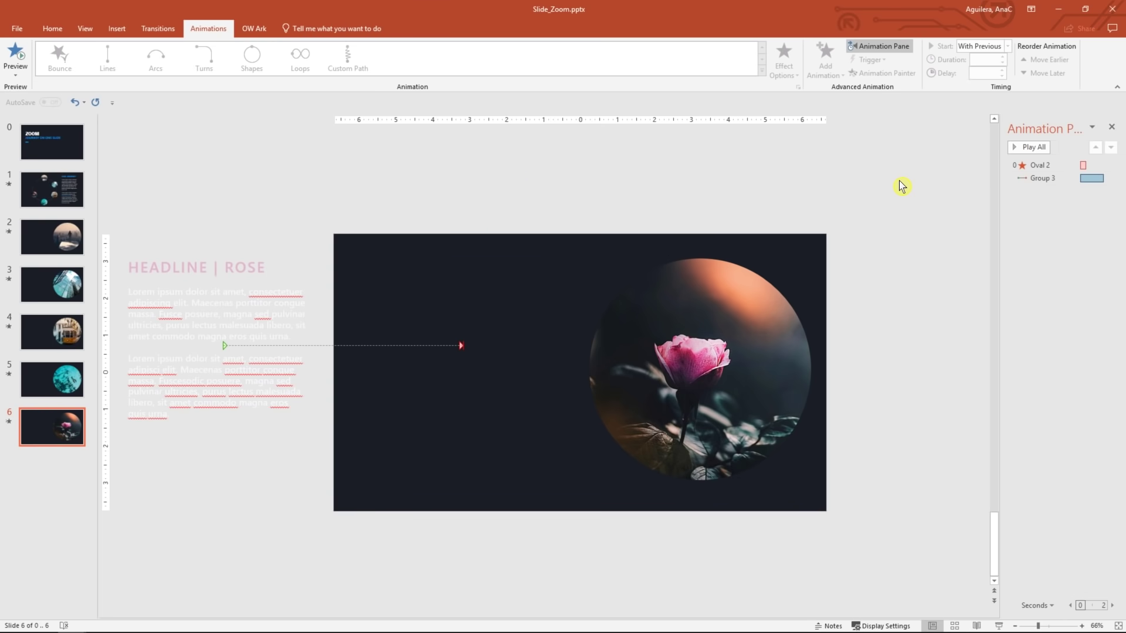
Step: Play the show from Our Journey and advance to the tram slide
left_click(79, 203)
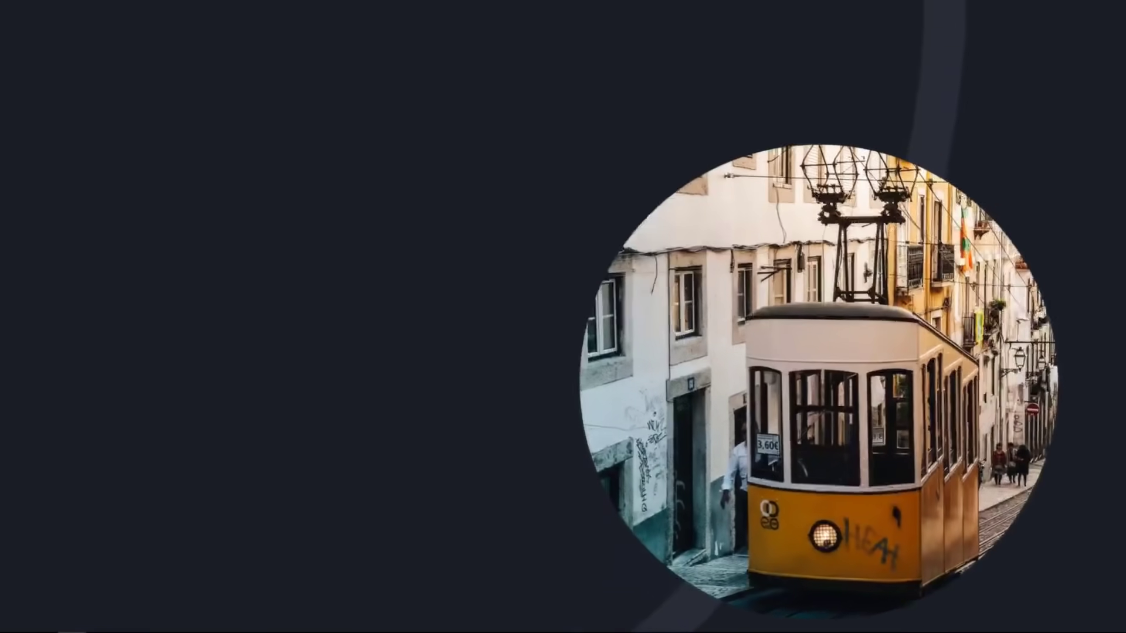
key("Right")
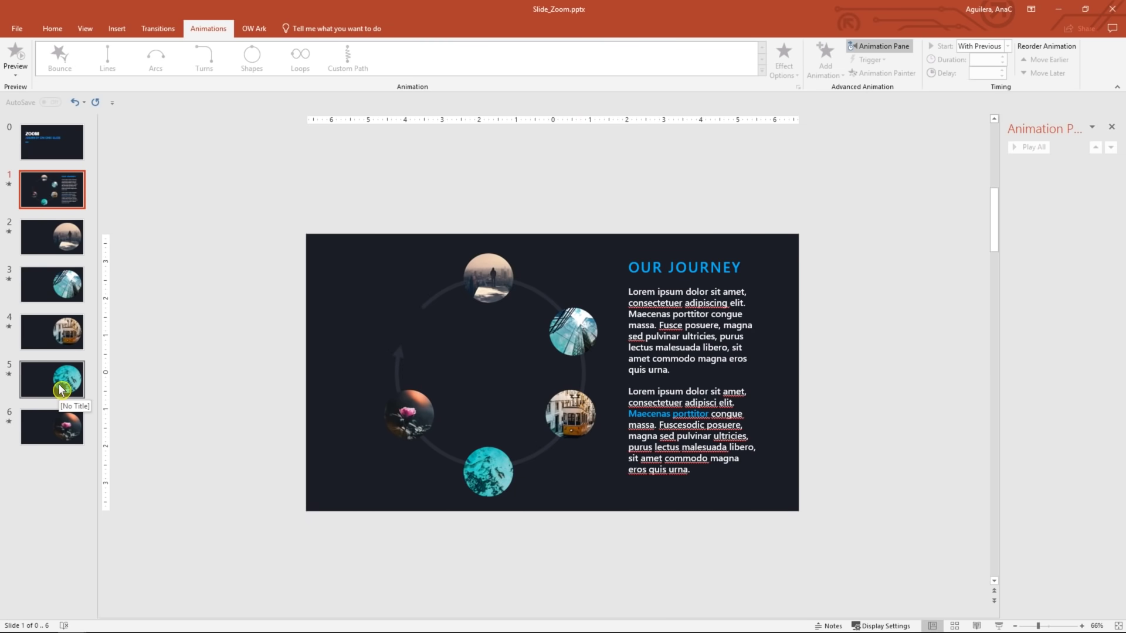
Step: Move the teal slide to position 3, run and end the show, then reopen Our Journey
left_click_drag(61, 390, 51, 282)
left_click(52, 189)
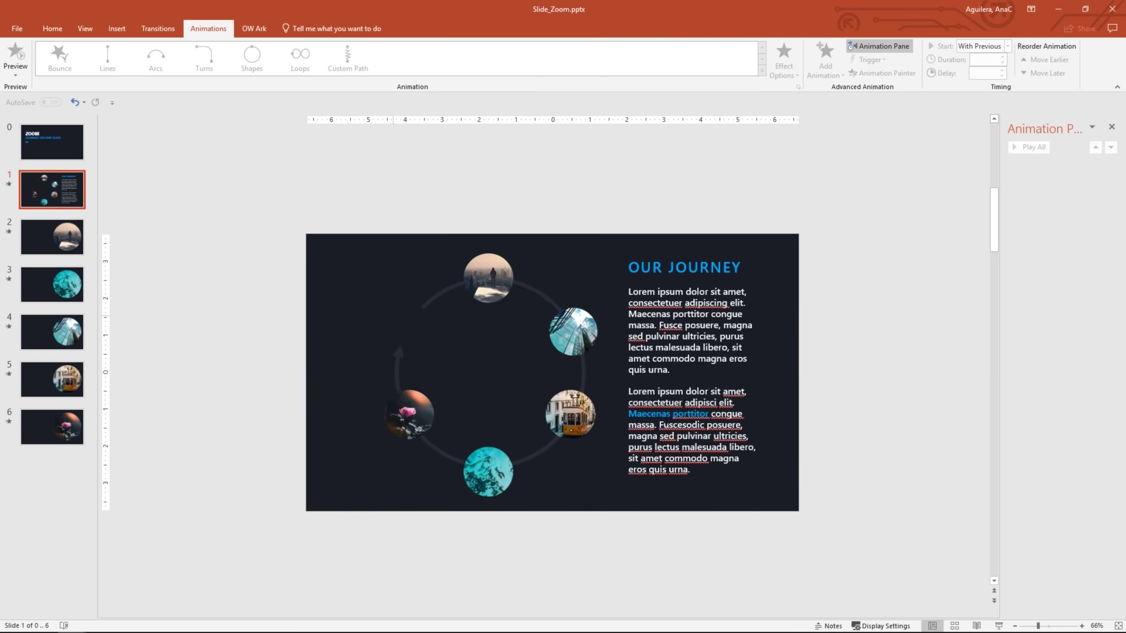
left_click(1008, 627)
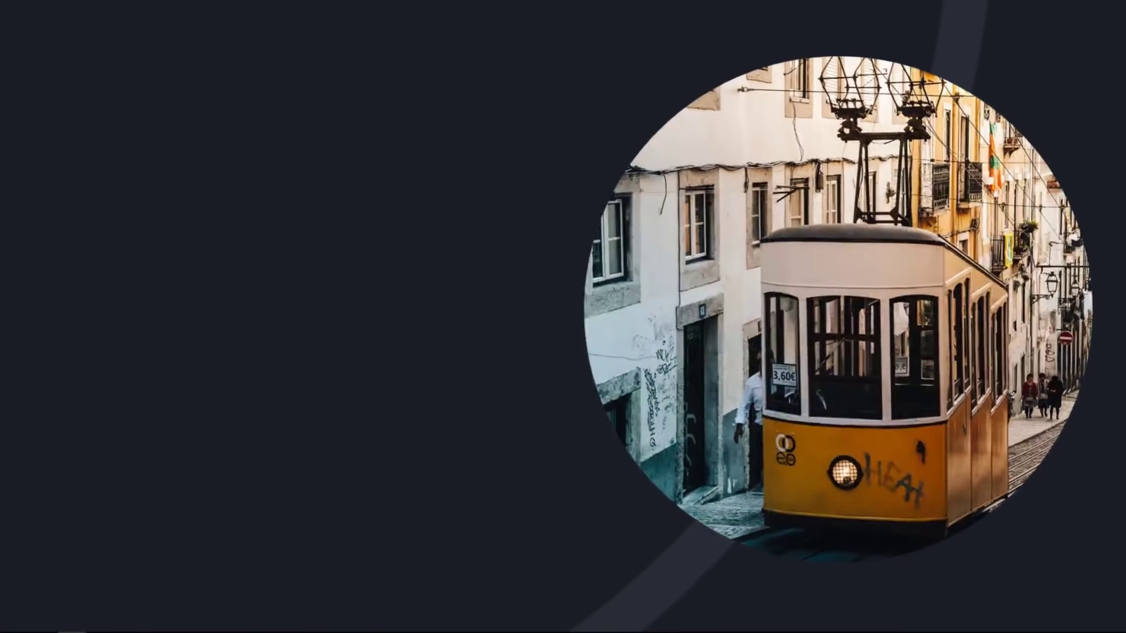
key("Escape")
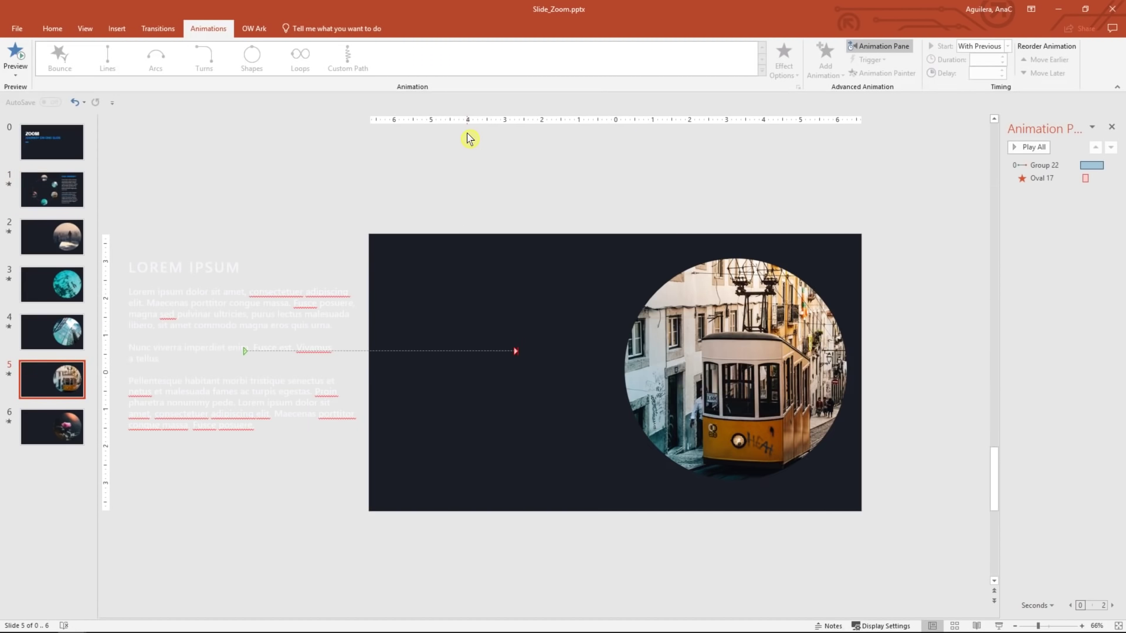
left_click(44, 183)
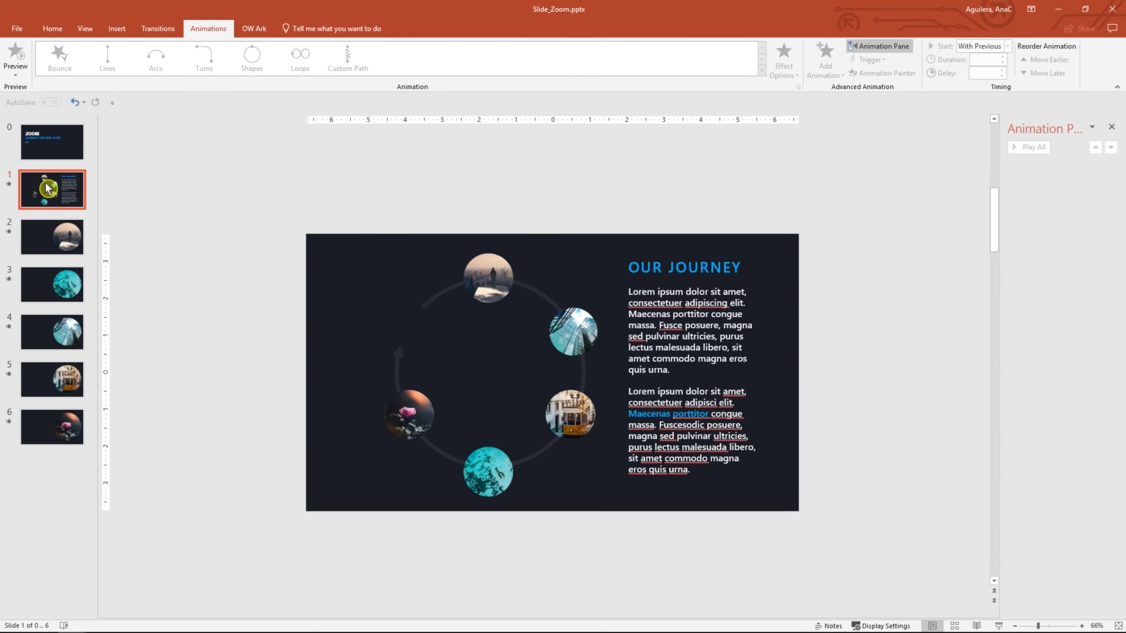